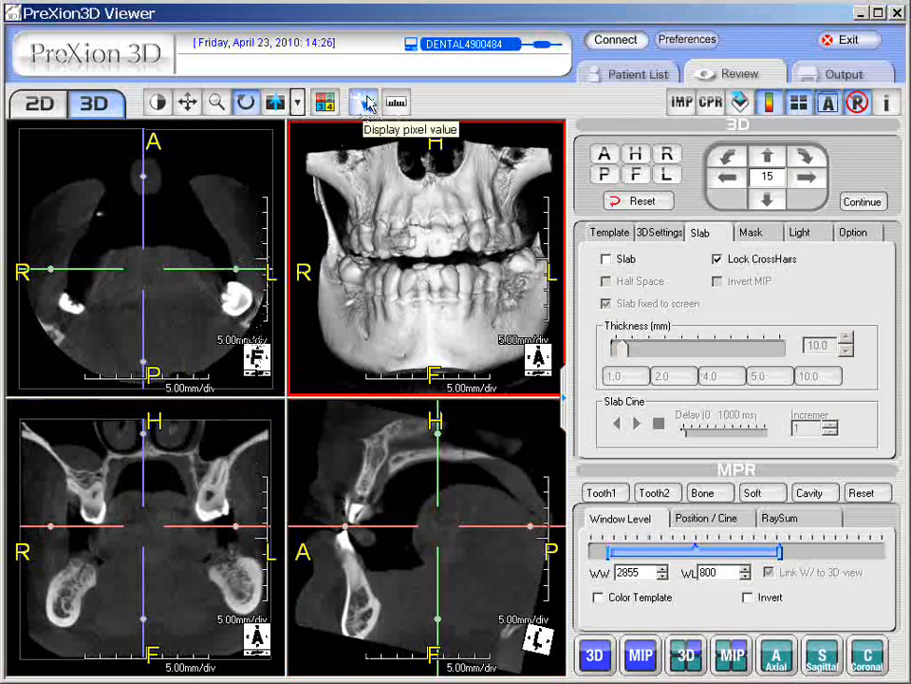
# Turn on the pixel value display and move the axial slice plane up into the crowns of the upper teeth in the coronal view.
pyautogui.click(368, 106)
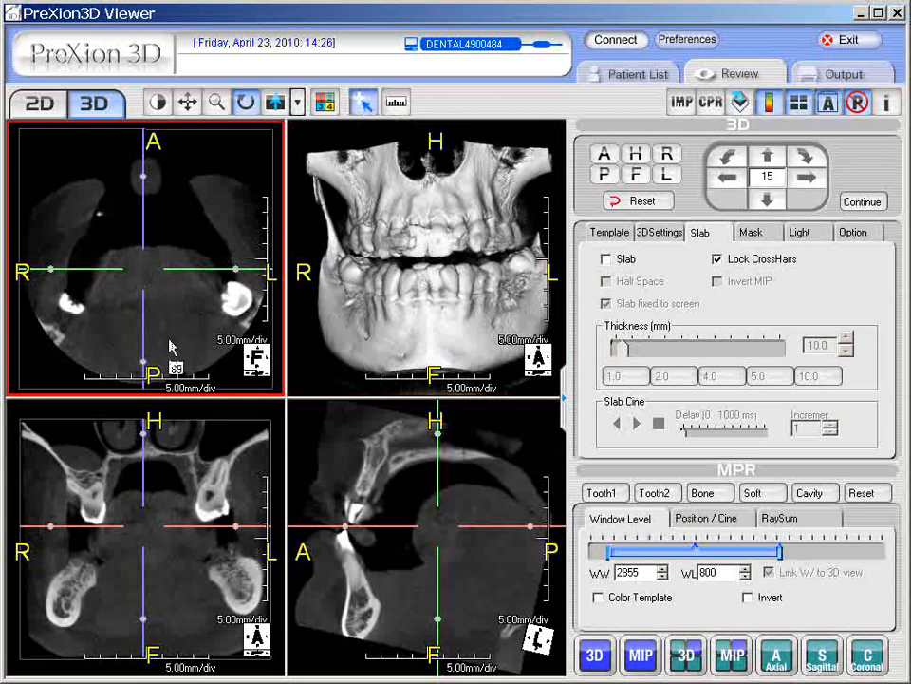
pyautogui.click(203, 523)
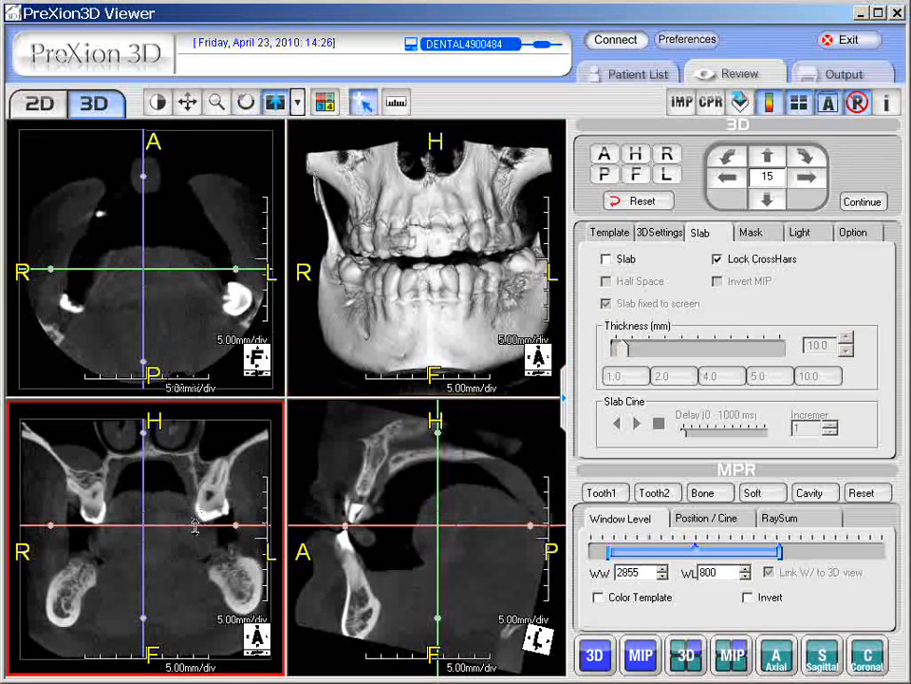
pyautogui.moveTo(195, 525); pyautogui.dragTo(196, 510)
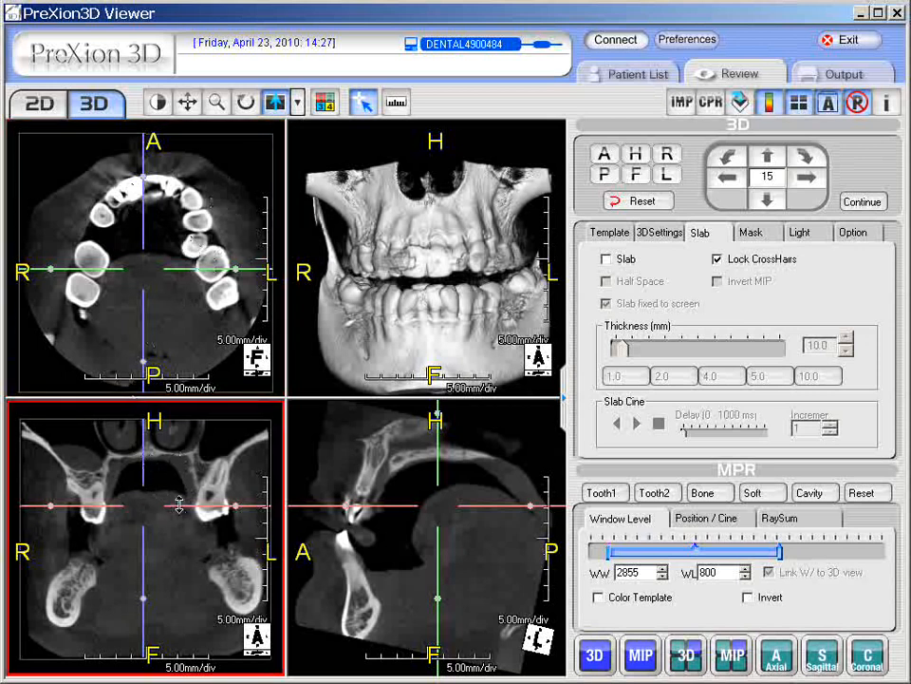
pyautogui.moveTo(179, 506); pyautogui.dragTo(178, 508)
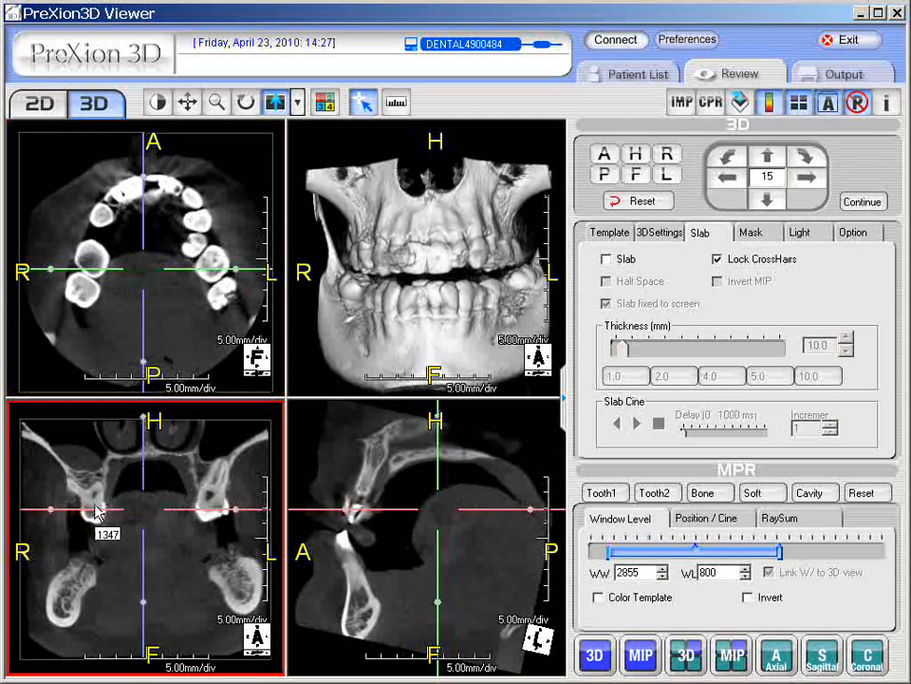
# Centre the crosshairs on the upper right molar and examine pixel values across its crown in the enlarged coronal slices.
pyautogui.click(83, 268)
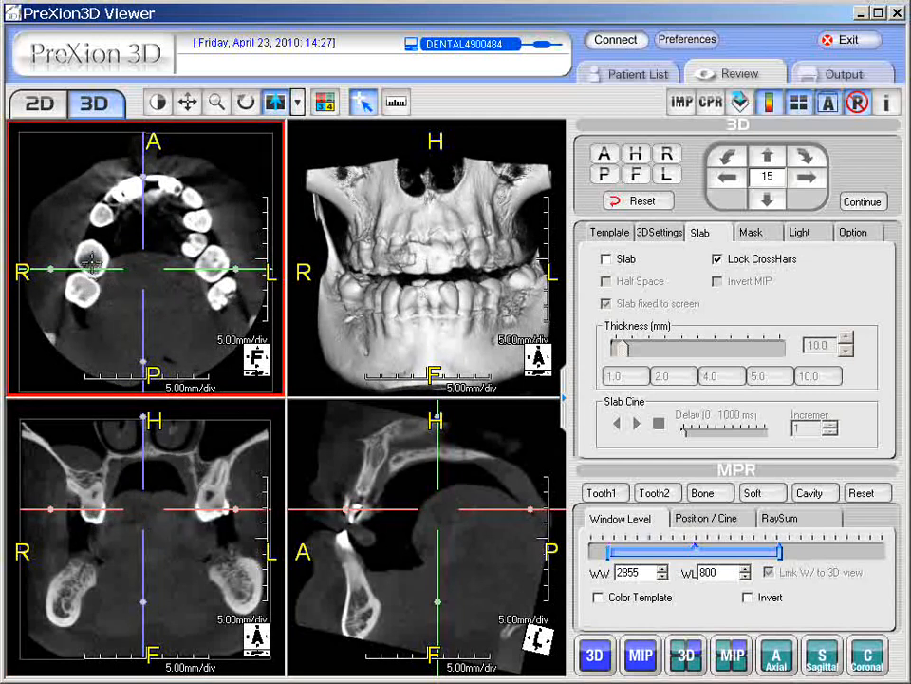
pyautogui.click(91, 261)
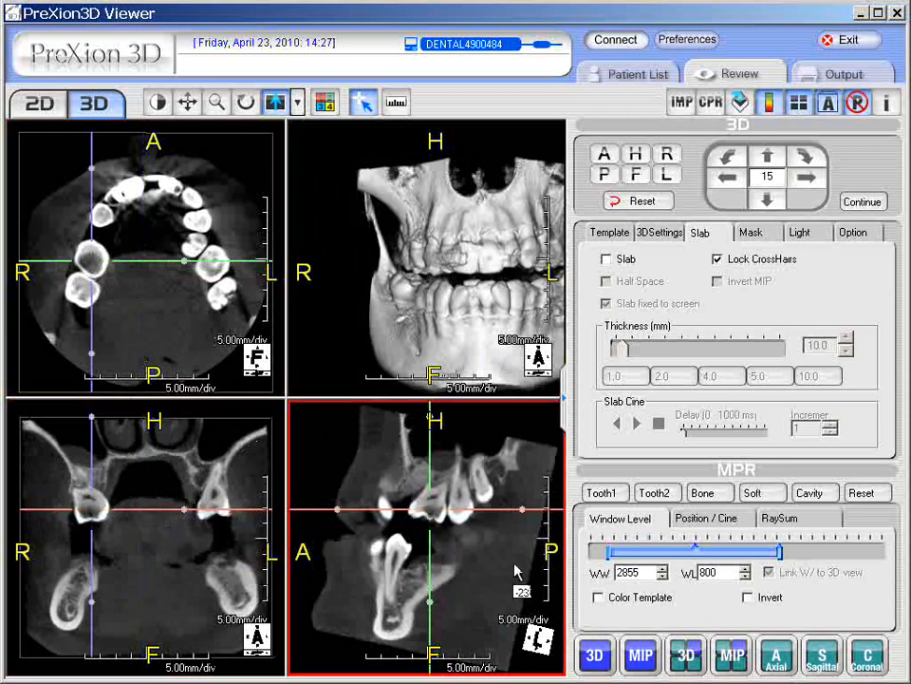
pyautogui.doubleClick(177, 577)
pyautogui.scroll(-3, 299, 507)
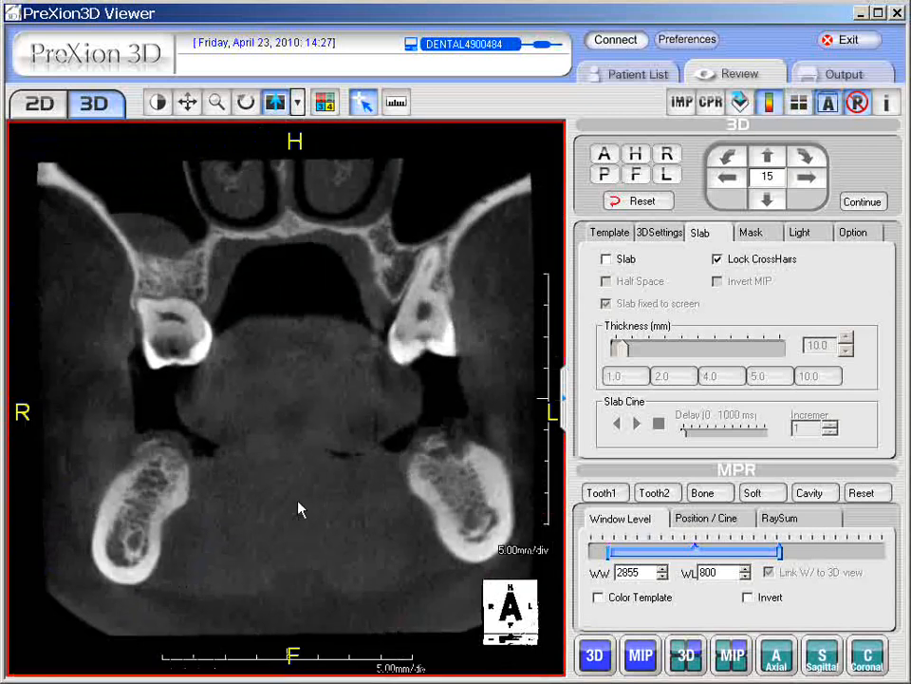
pyautogui.scroll(-2, 304, 507)
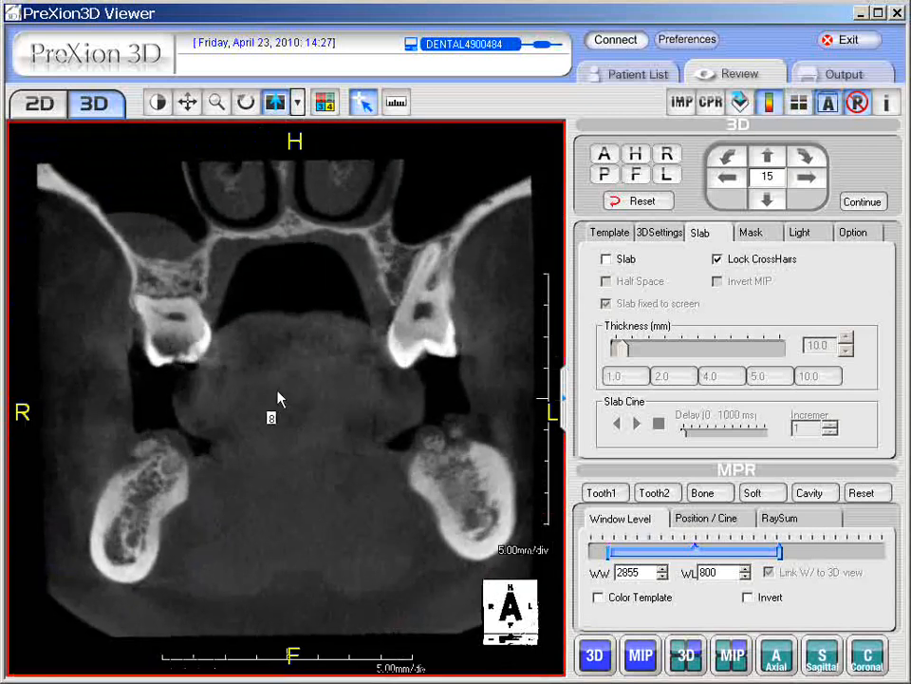
pyautogui.scroll(-4, 253, 364)
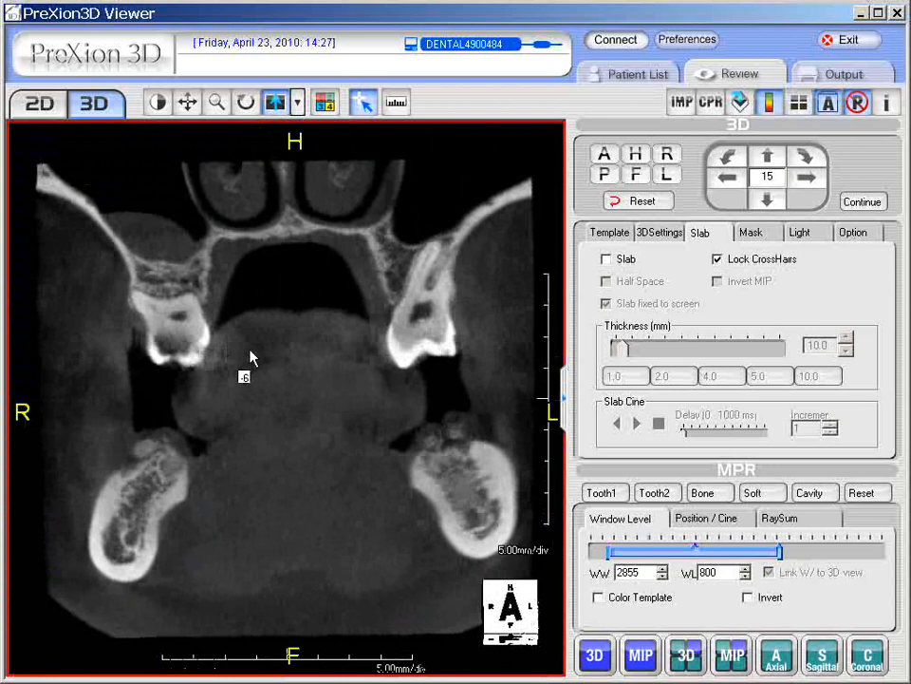
pyautogui.scroll(-2, 251, 357)
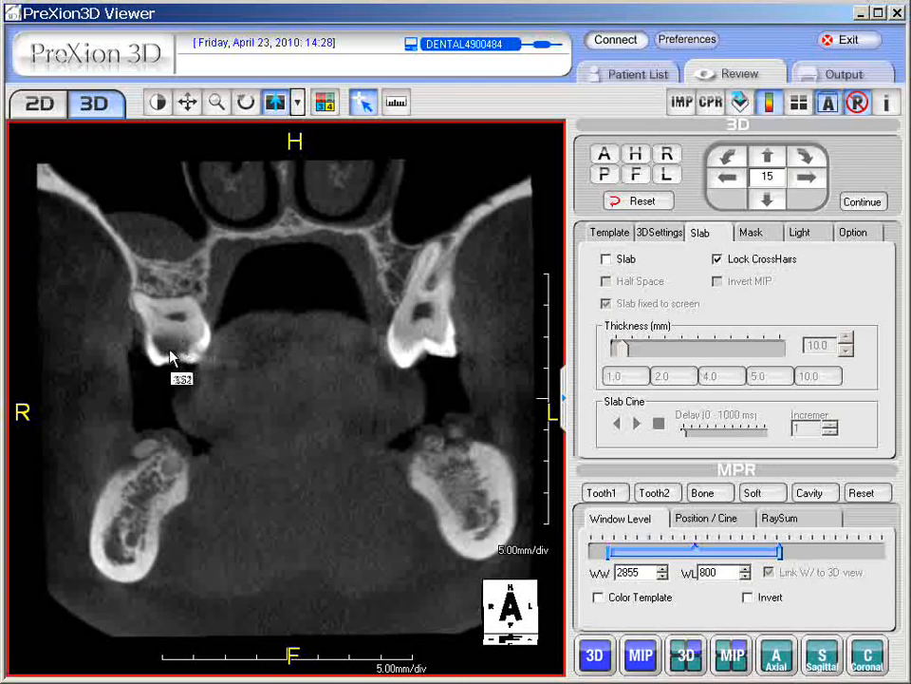
pyautogui.doubleClick(295, 305)
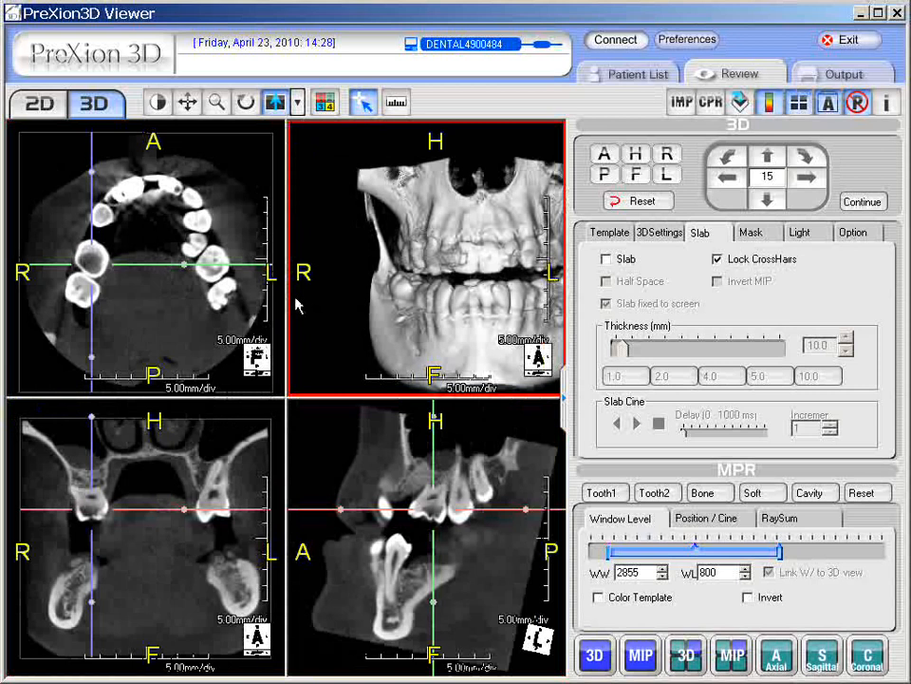
pyautogui.click(284, 316)
pyautogui.click(326, 511)
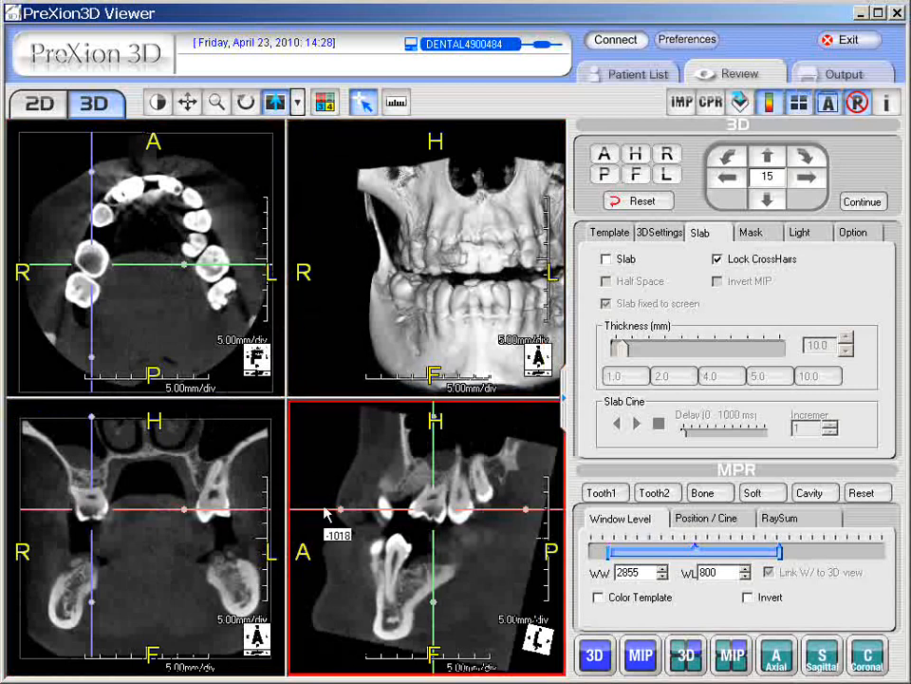
# Turn on the Color Template for the MPR views and check the density scales in the axial and coronal views.
pyautogui.click(598, 598)
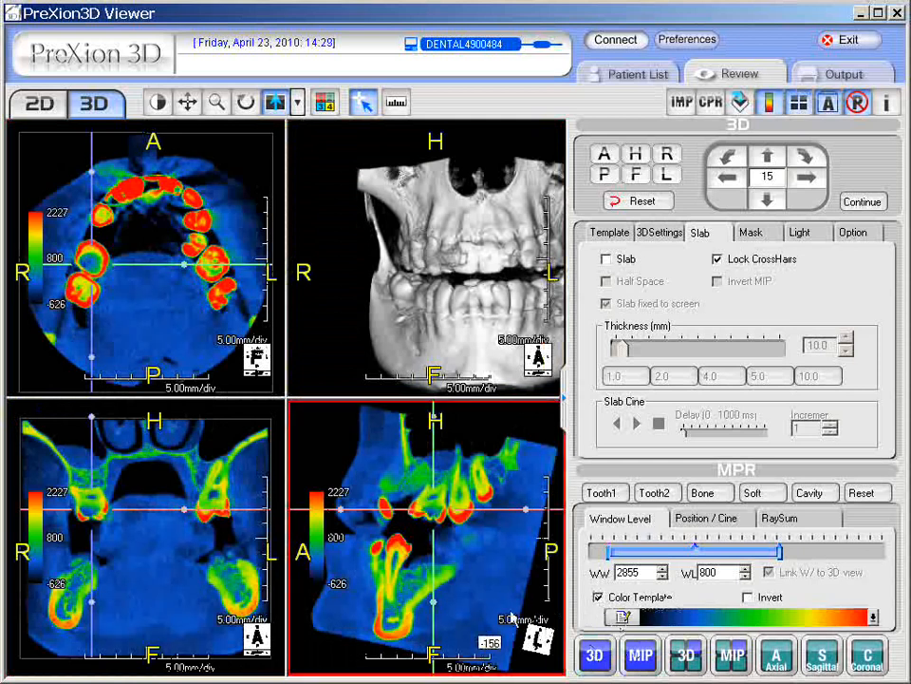
pyautogui.click(142, 280)
pyautogui.click(303, 234)
pyautogui.click(258, 238)
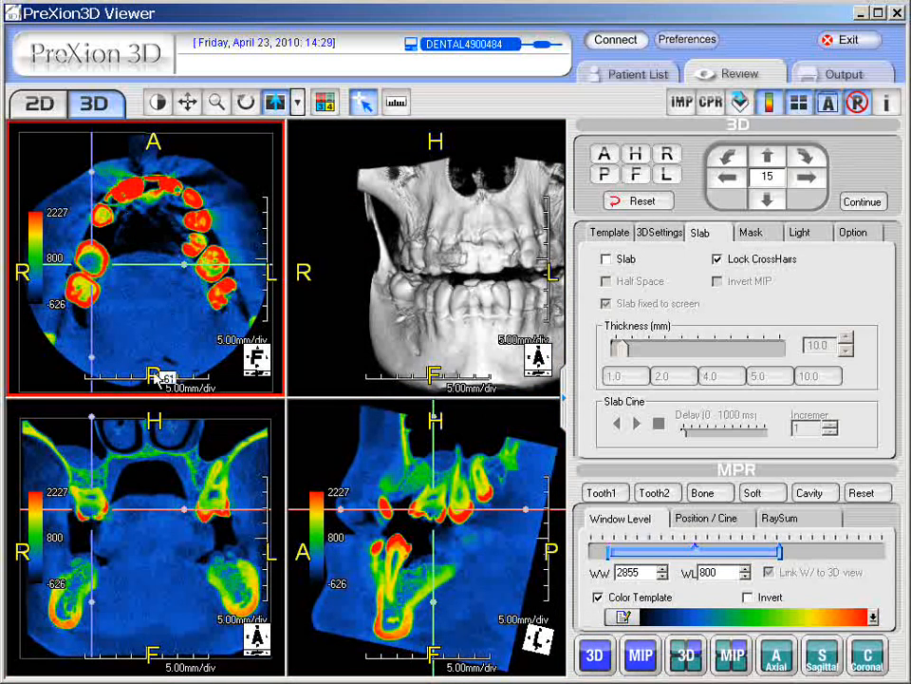
pyautogui.click(57, 506)
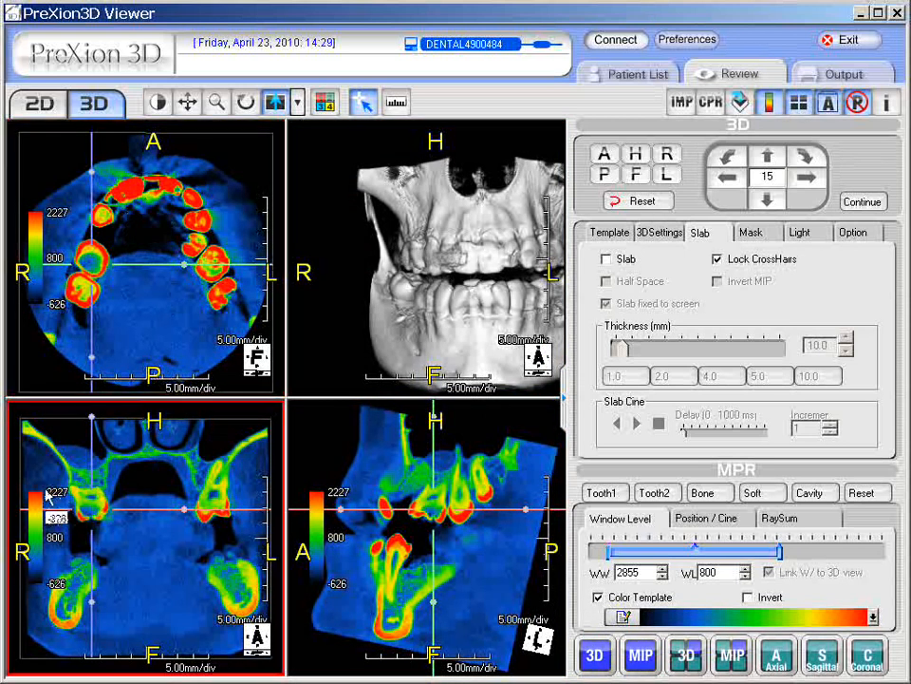
# Enlarge the colored coronal view and compare tooth and jawbone densities with the color scale across several slices.
pyautogui.doubleClick(141, 540)
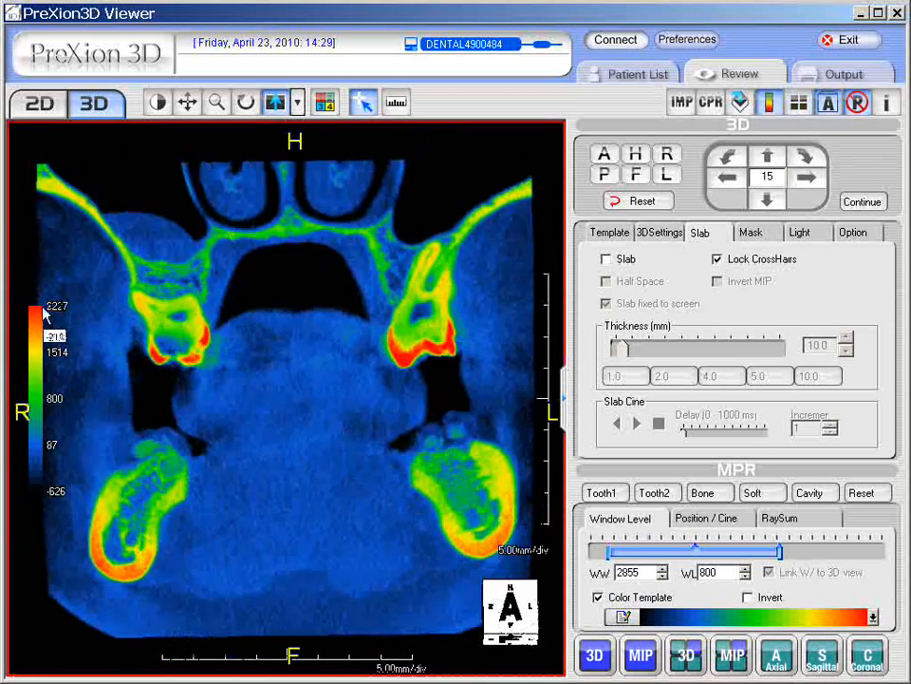
pyautogui.scroll(-8, 222, 355)
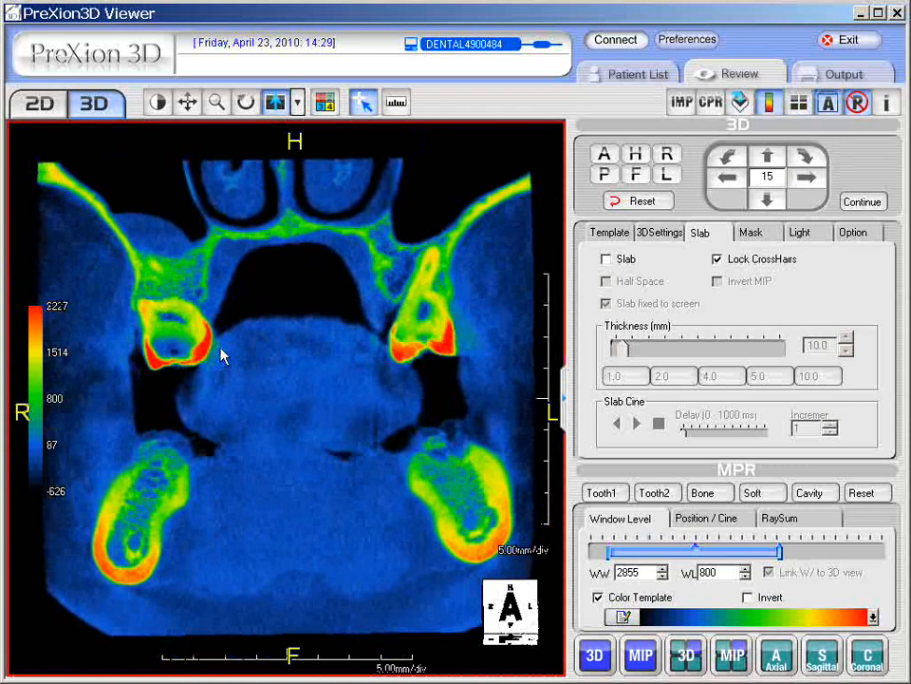
pyautogui.scroll(-1, 222, 356)
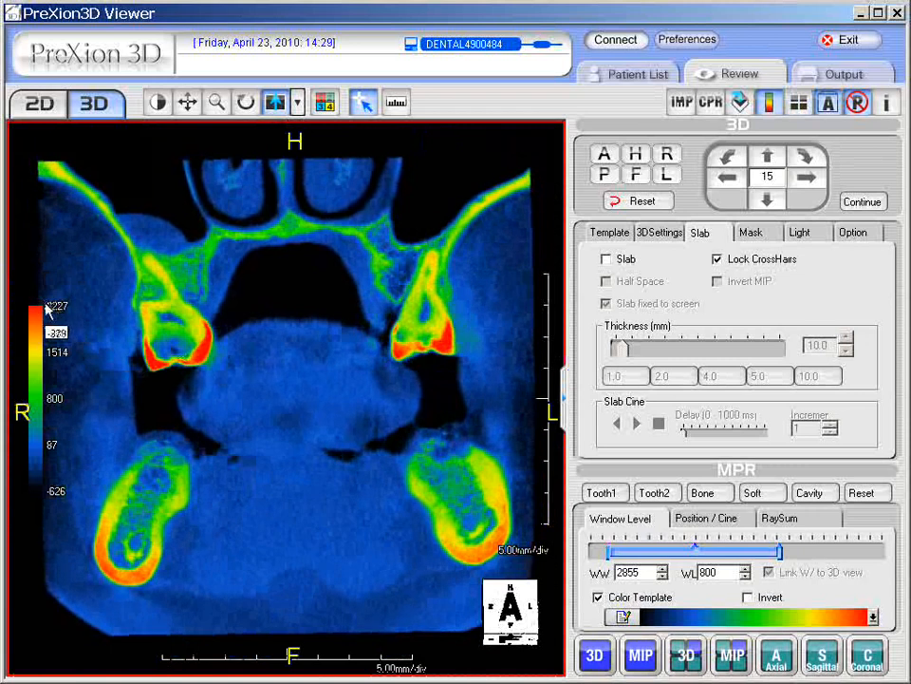
pyautogui.moveTo(43, 352)
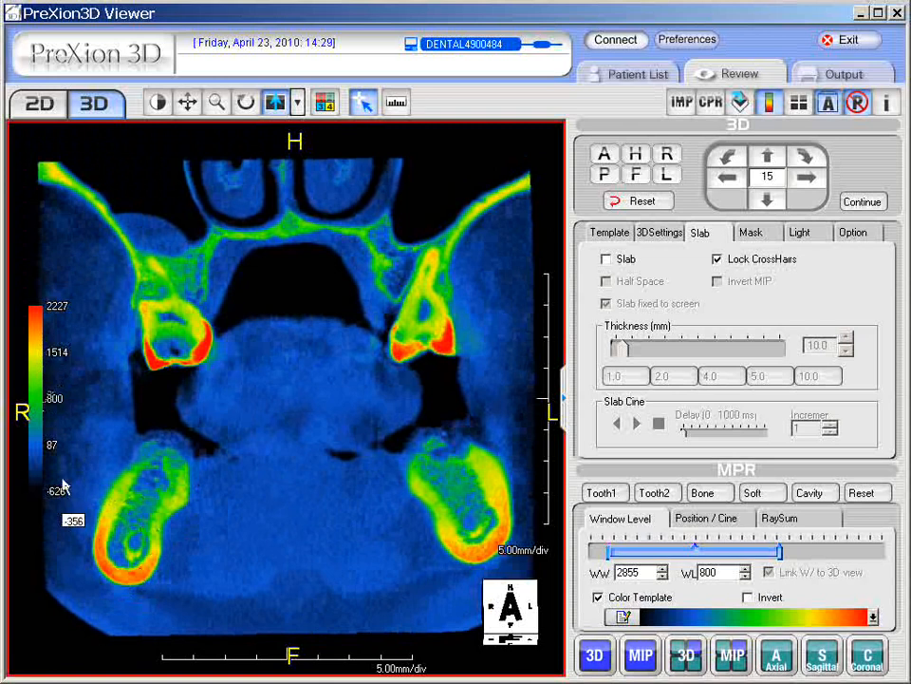
pyautogui.scroll(-5, 57, 427)
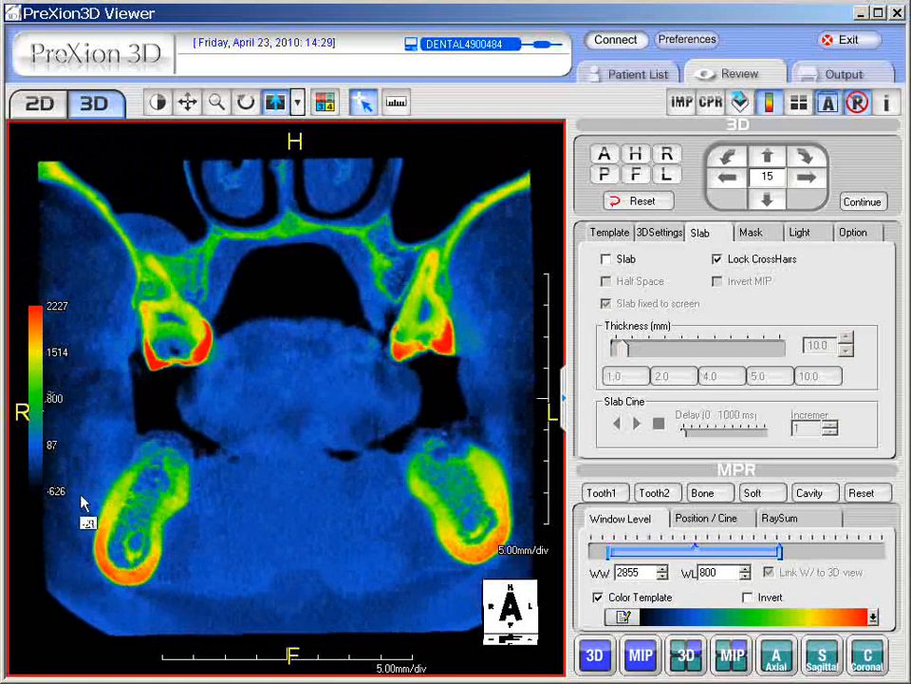
pyautogui.scroll(-3, 143, 495)
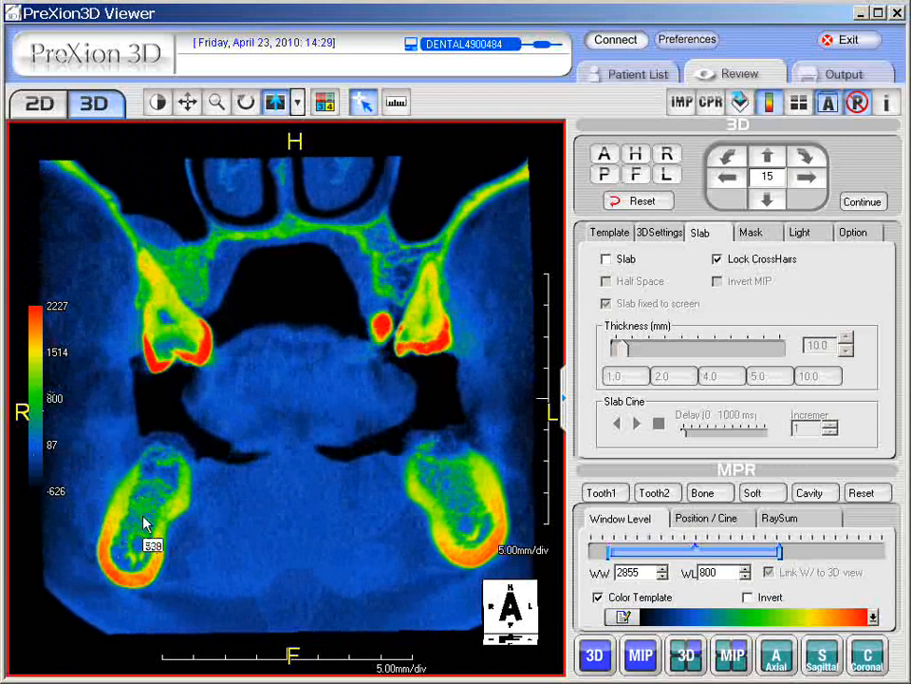
pyautogui.scroll(-1, 143, 532)
pyautogui.scroll(-1, 190, 517)
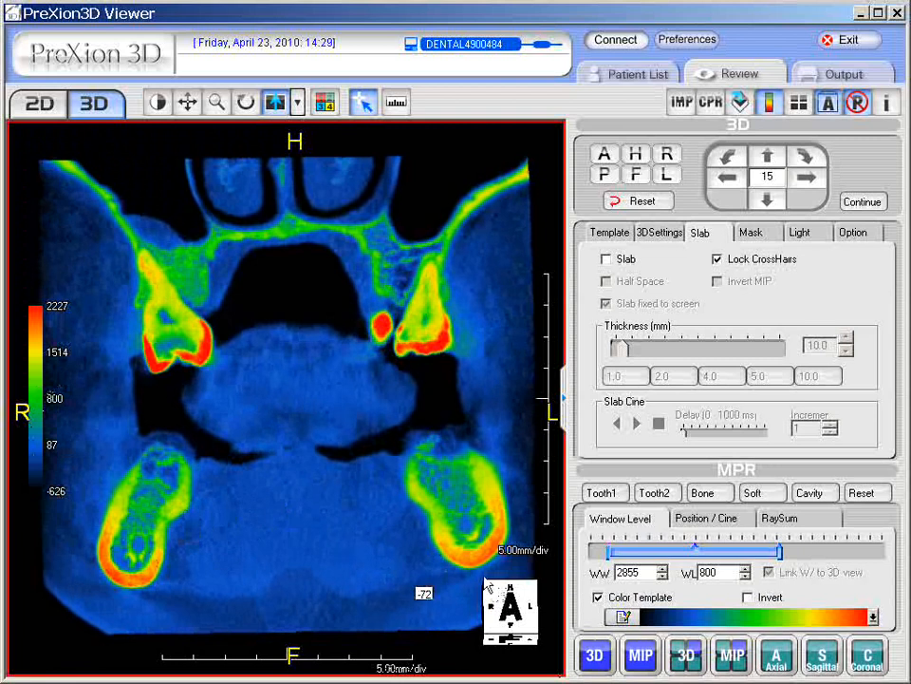
pyautogui.doubleClick(355, 505)
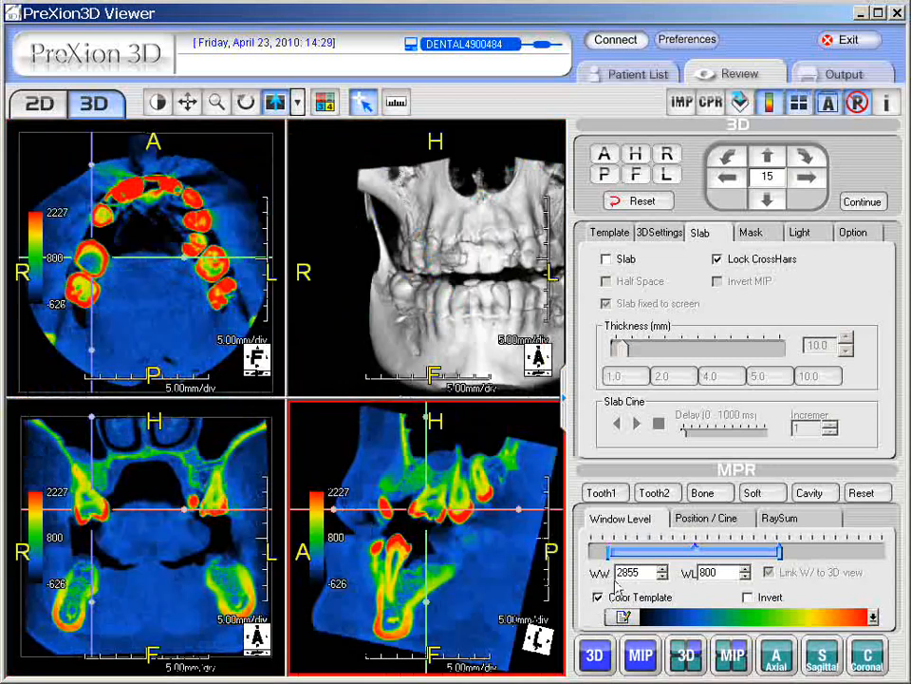
pyautogui.click(333, 213)
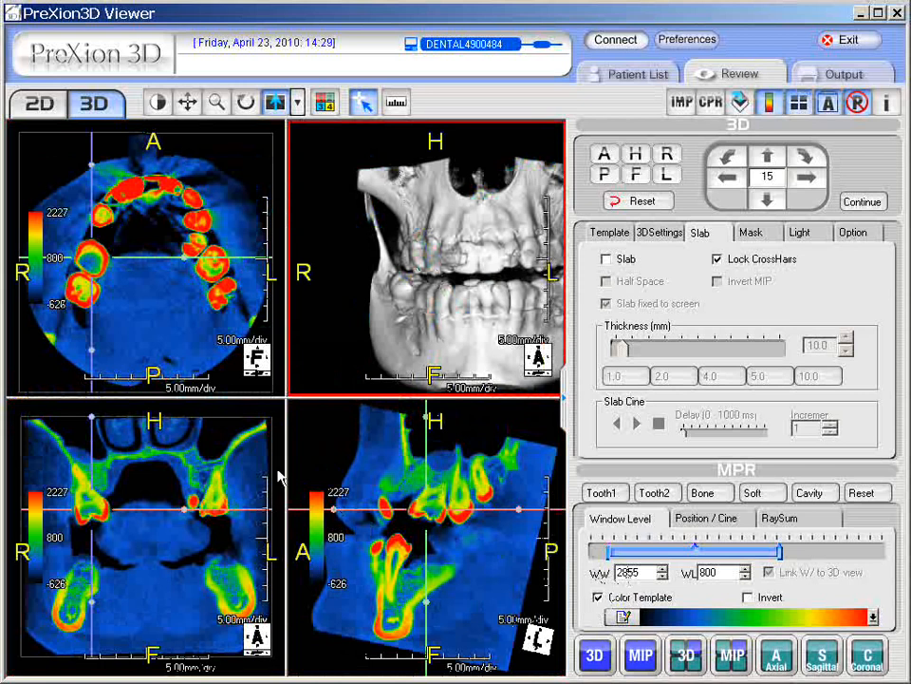
pyautogui.click(217, 368)
pyautogui.click(230, 513)
pyautogui.click(379, 285)
pyautogui.click(180, 596)
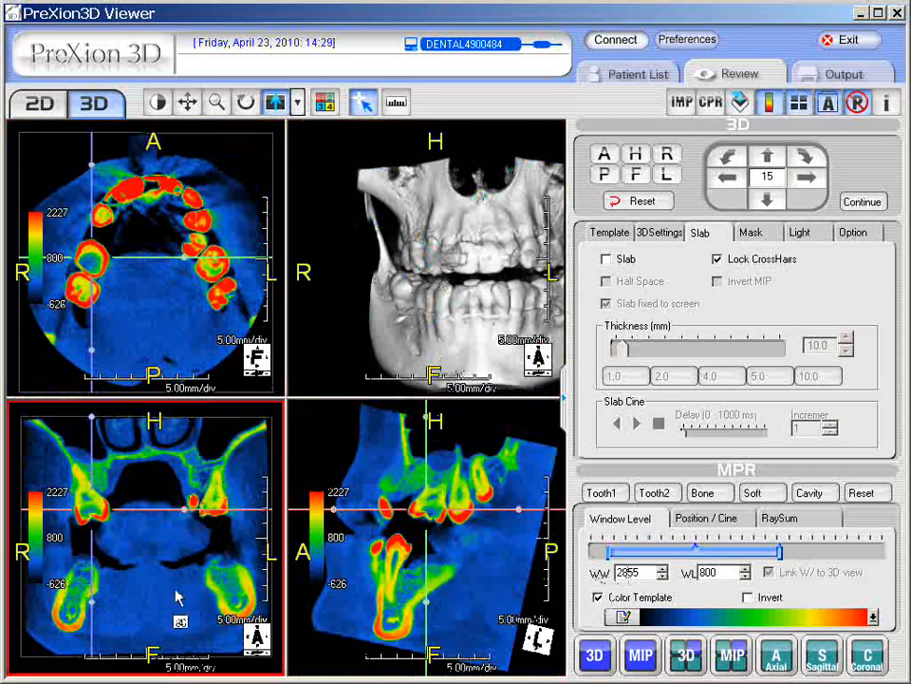
pyautogui.click(436, 617)
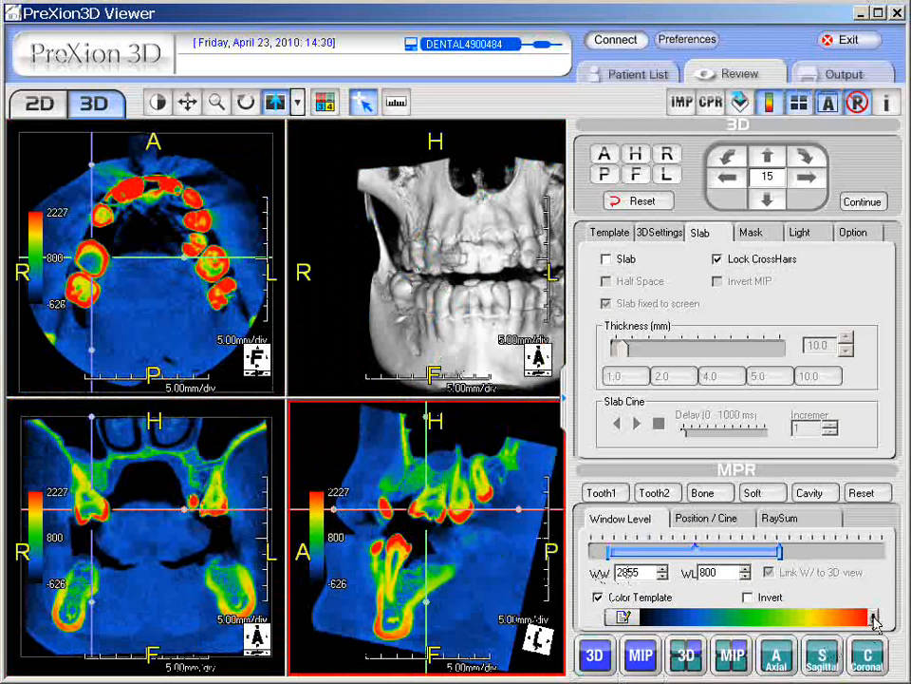
# Change the color template of the MPR views to Rainbow2 and invert its colors.
pyautogui.click(873, 618)
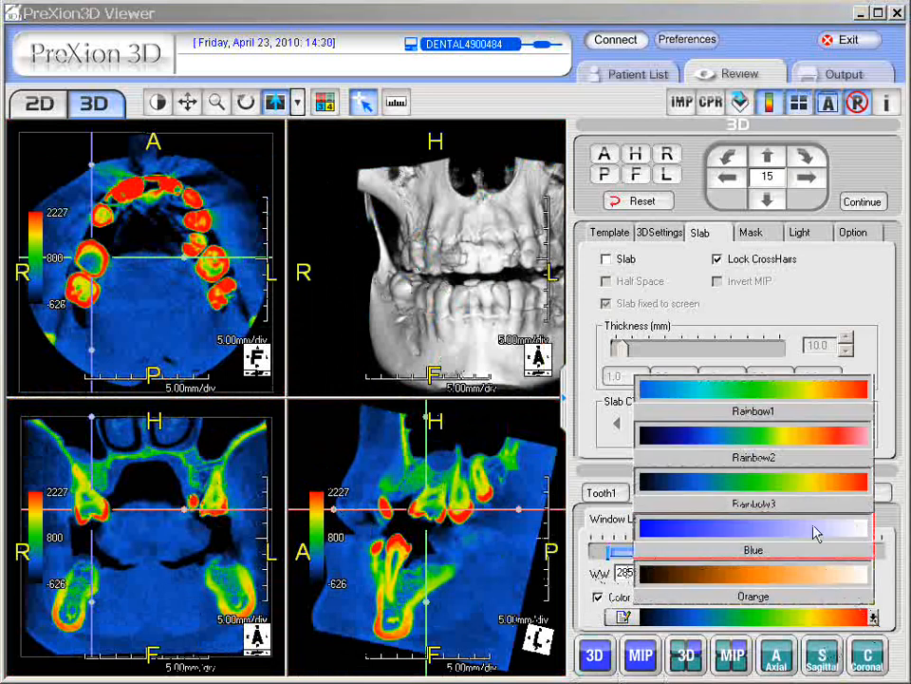
pyautogui.click(767, 436)
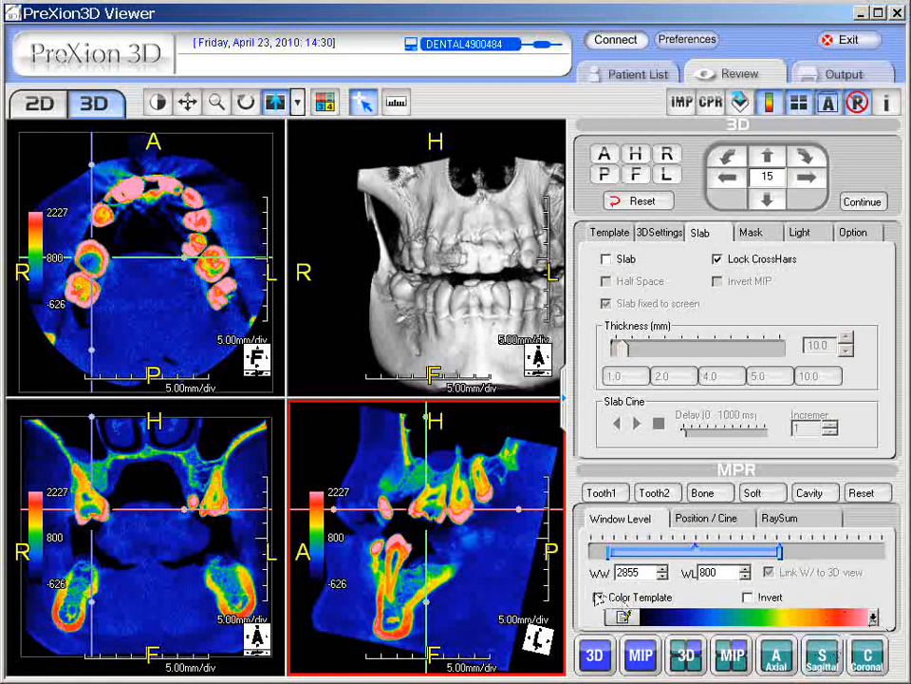
pyautogui.click(748, 598)
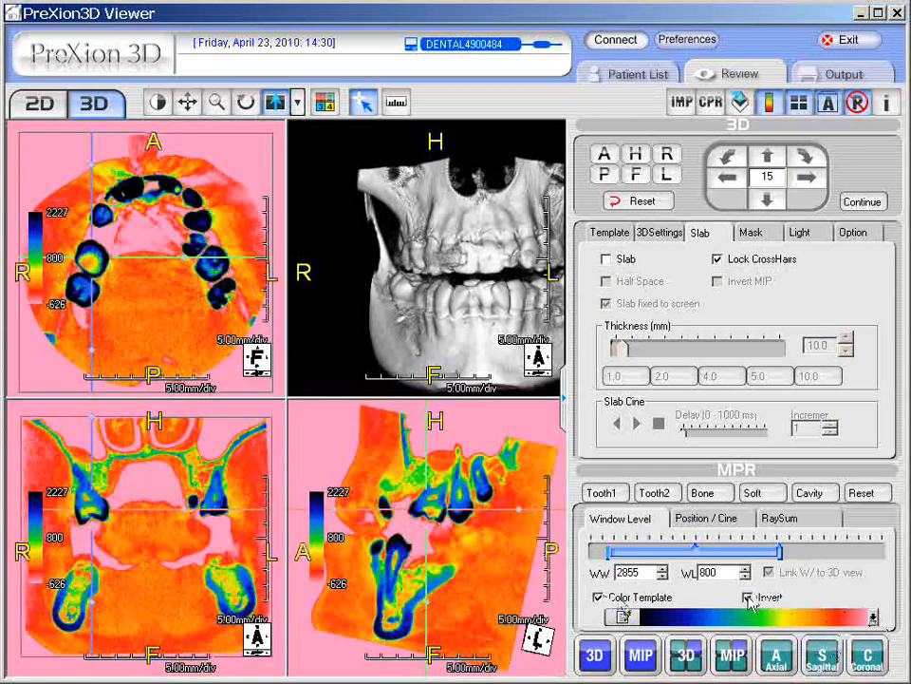
# Turn off the color template, examine the inverted grayscale slices, and turn off Invert.
pyautogui.click(599, 598)
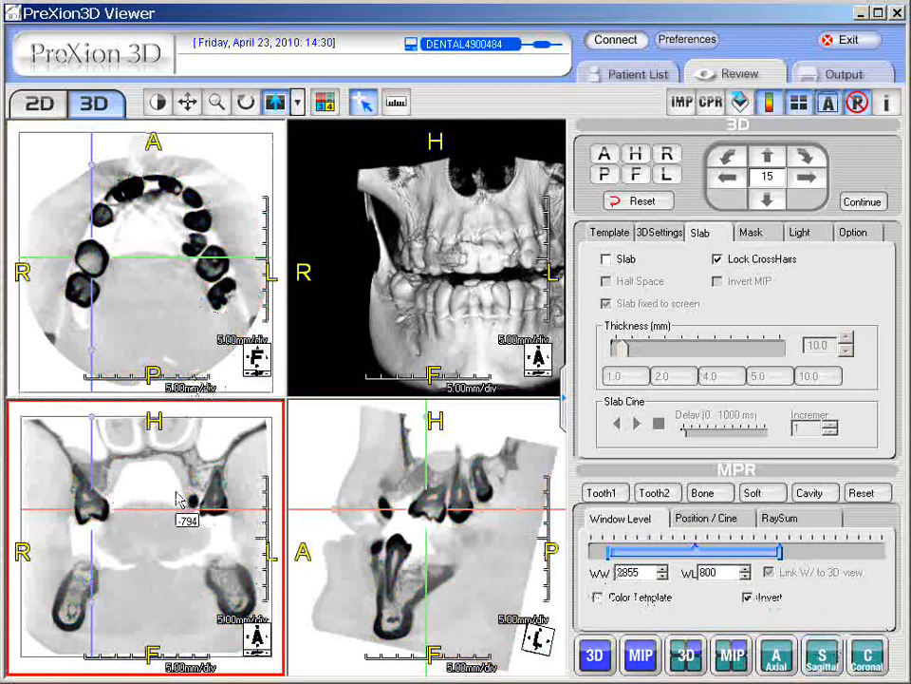
pyautogui.click(750, 597)
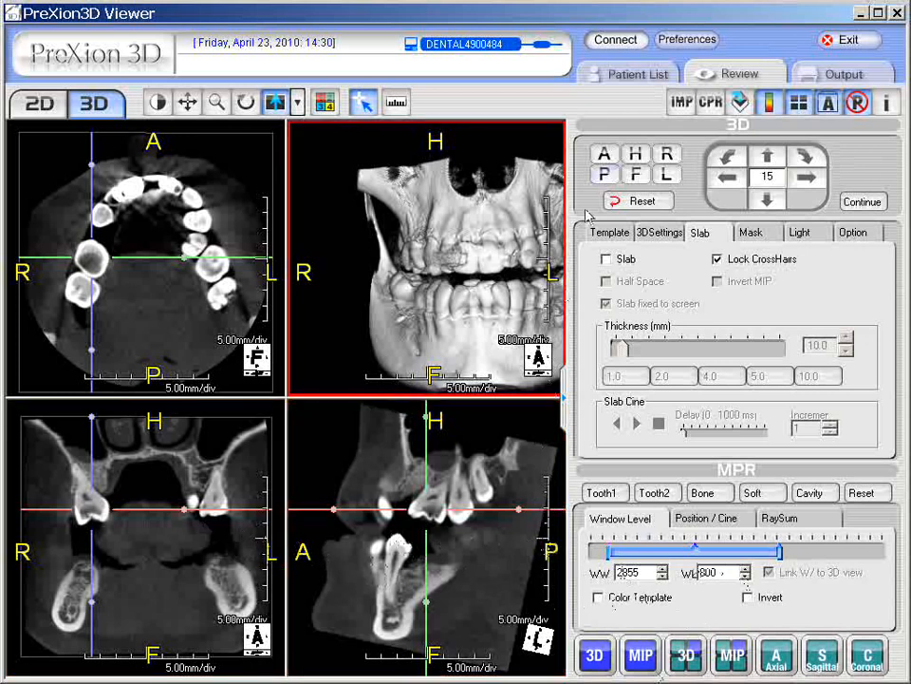
# Reset the 3D view and tilt the skull model so it is seen slightly from below.
pyautogui.click(653, 205)
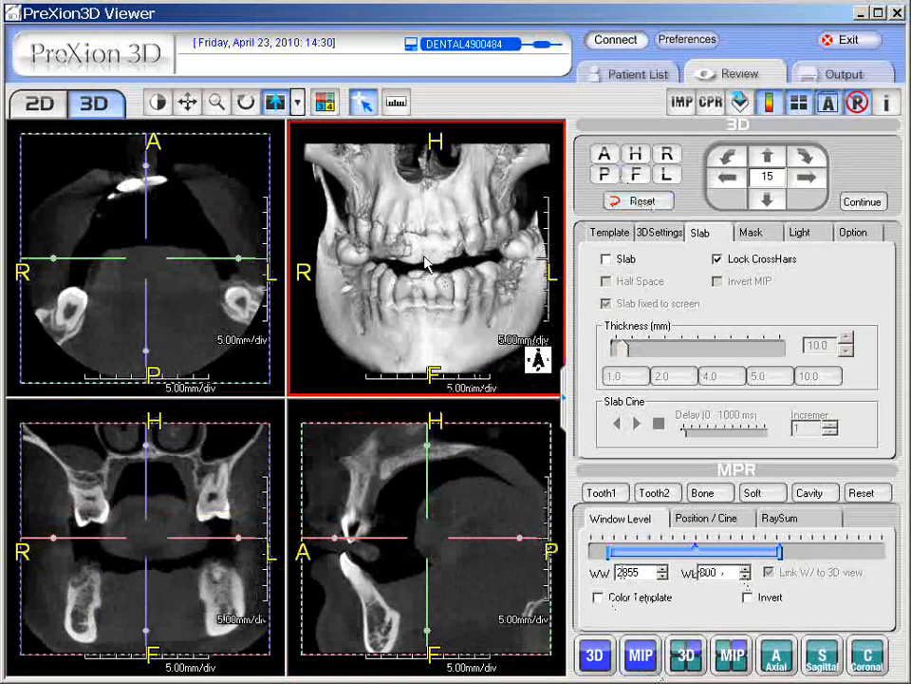
pyautogui.moveTo(423, 260); pyautogui.dragTo(387, 195)
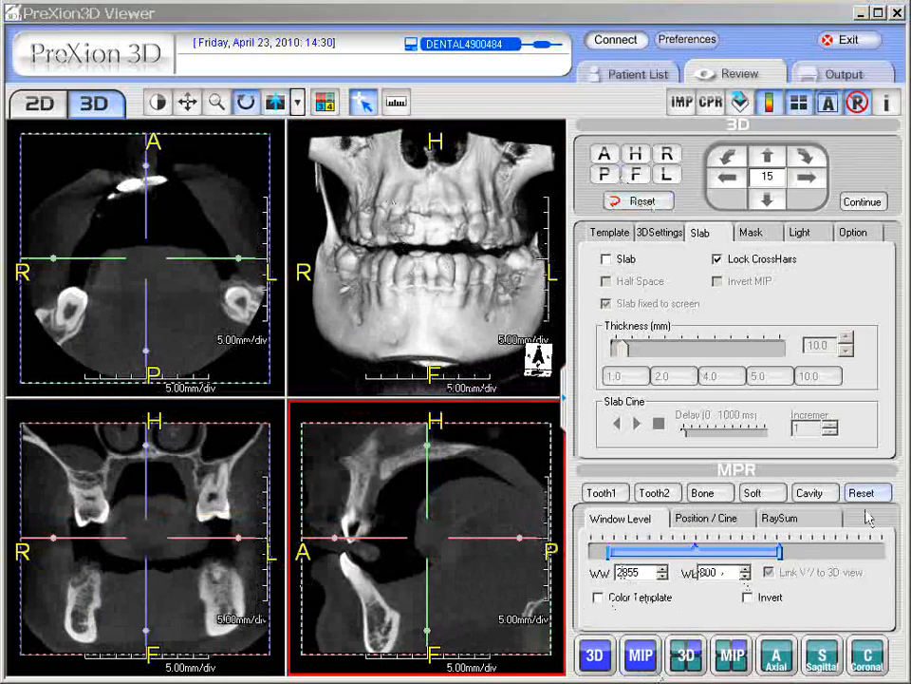
# Enable RaySum for the MPR slices.
pyautogui.click(794, 519)
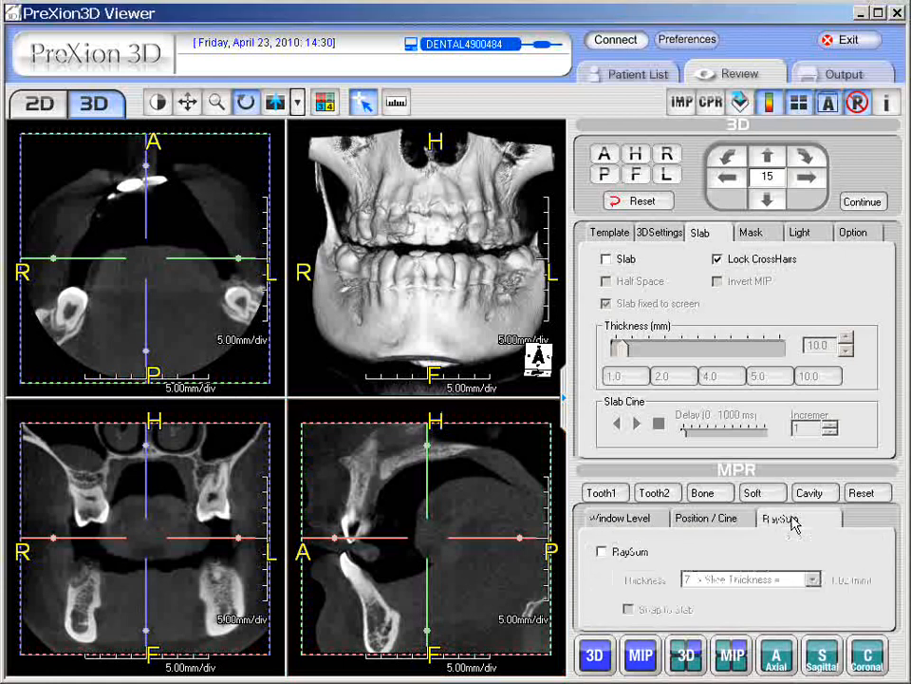
pyautogui.click(602, 550)
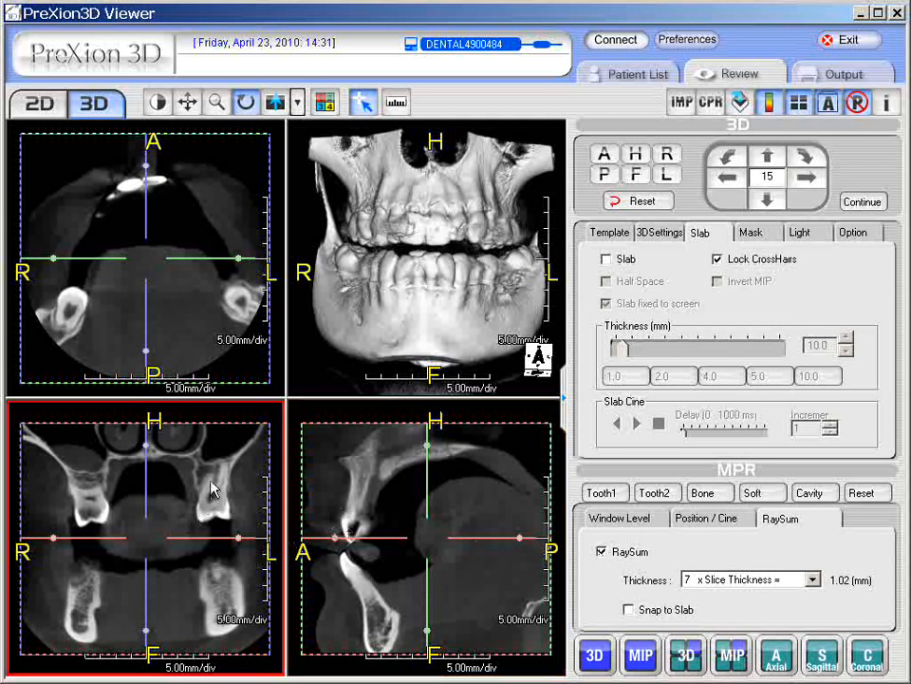
# Turn off RaySum and show the enlarged 3D view as a MIP slab 1.0 mm thick.
pyautogui.click(601, 552)
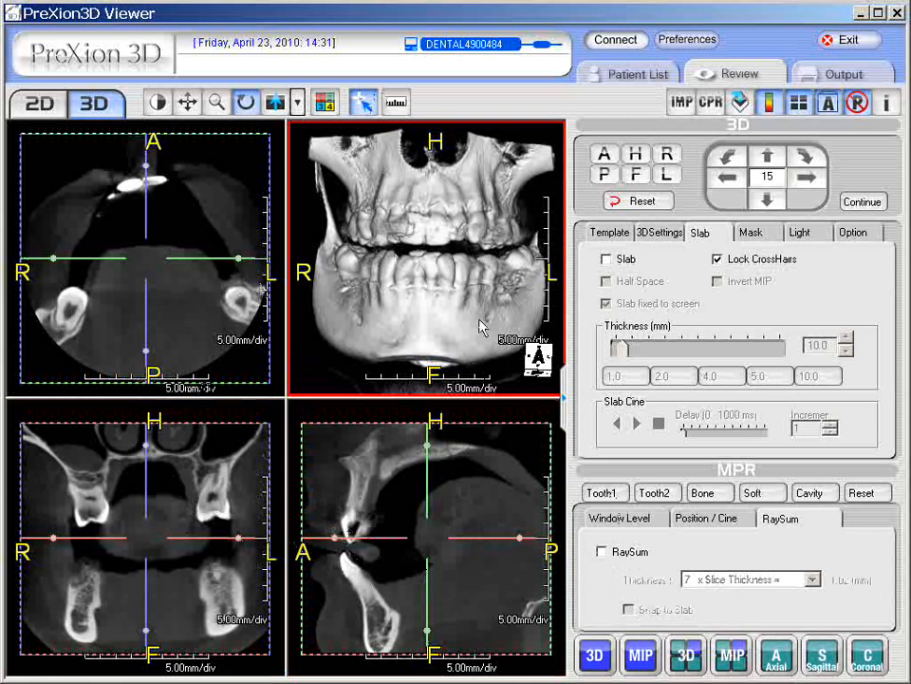
pyautogui.doubleClick(442, 283)
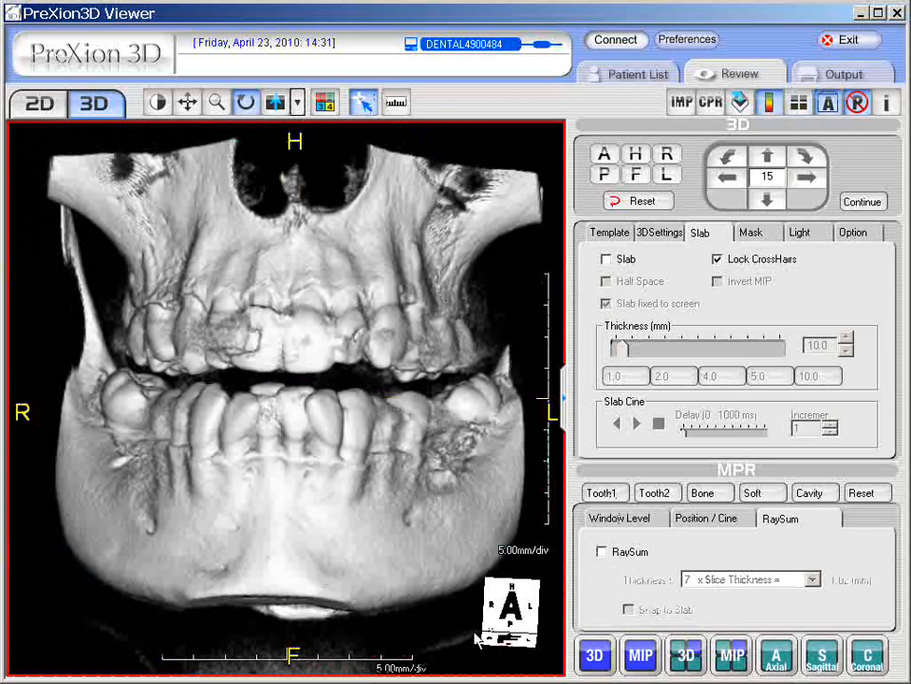
pyautogui.click(643, 657)
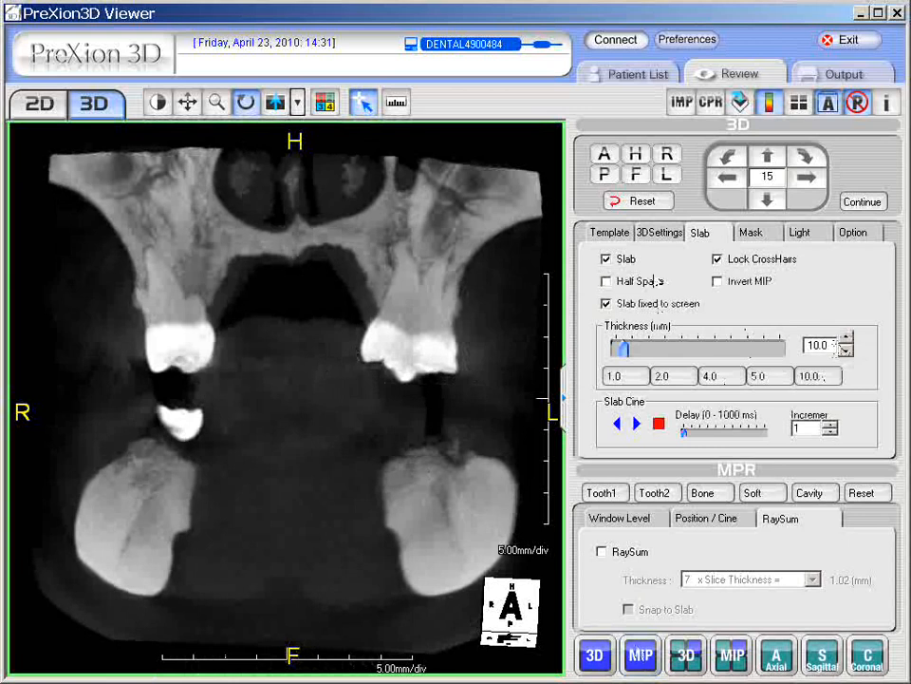
pyautogui.moveTo(626, 350); pyautogui.dragTo(613, 351)
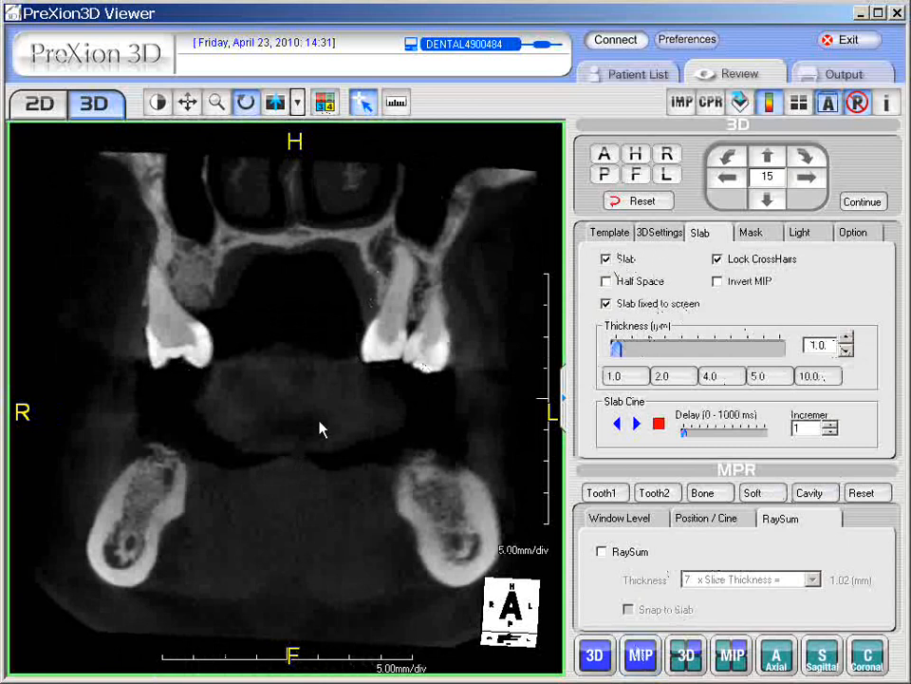
# Switch the enlarged MIP view to MPR rendering and browse through the coronal slices around the molars.
pyautogui.rightClick(312, 300)
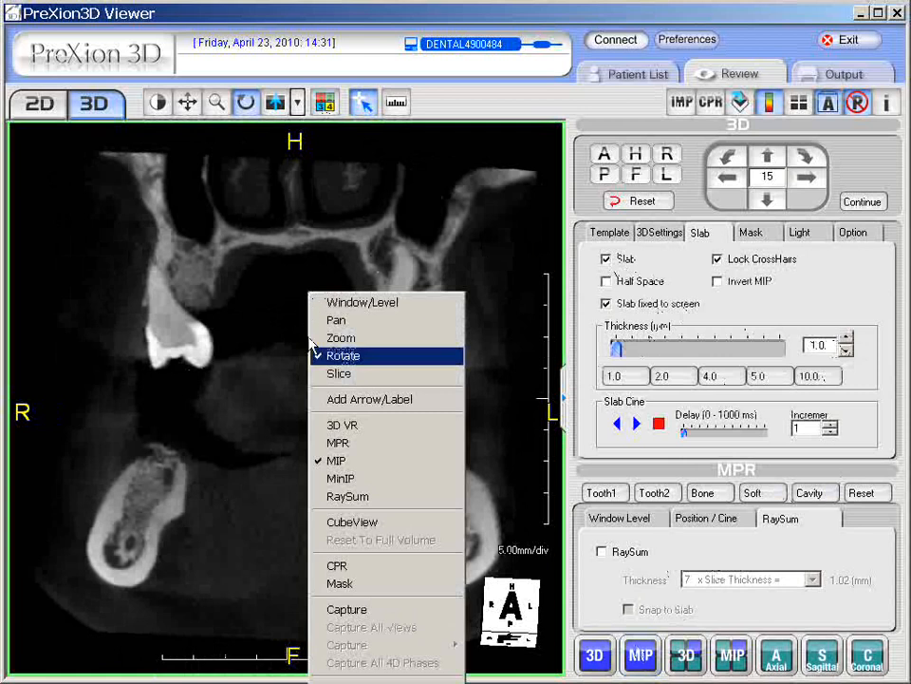
pyautogui.click(355, 446)
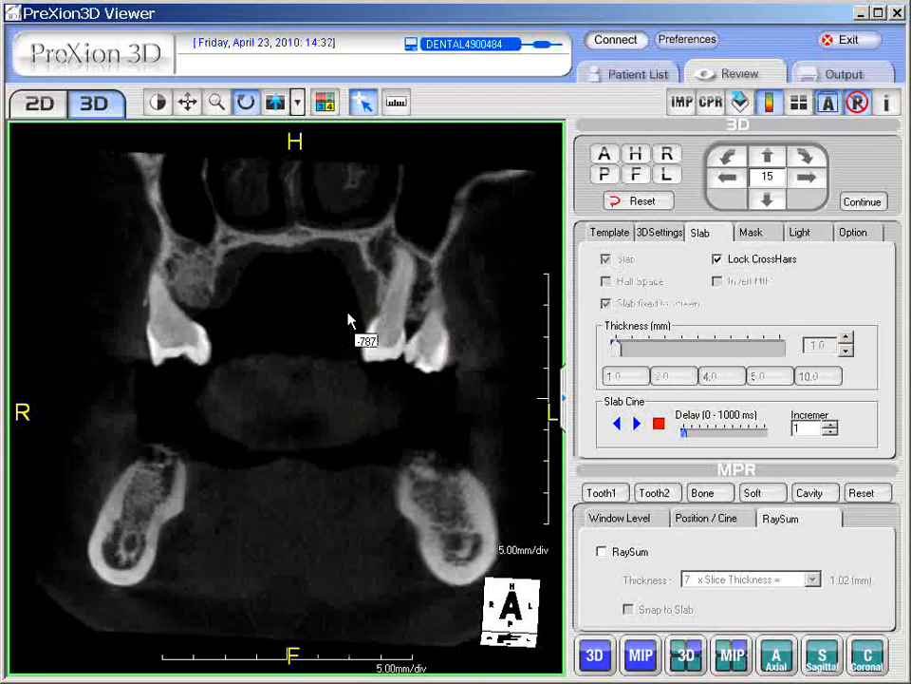
pyautogui.scroll(-5, 306, 408)
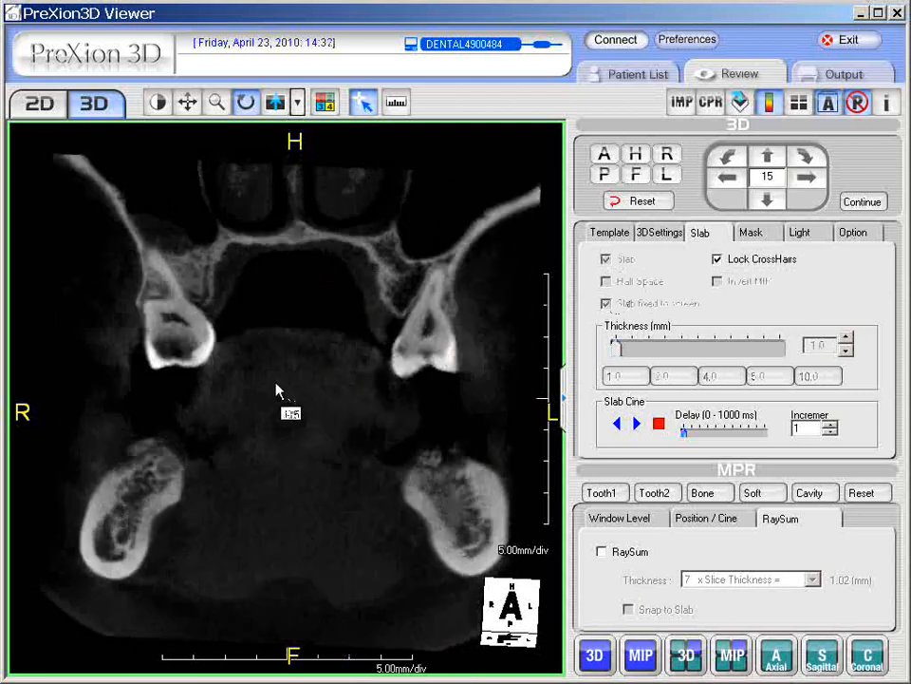
pyautogui.scroll(-3, 285, 355)
pyautogui.scroll(-3, 296, 349)
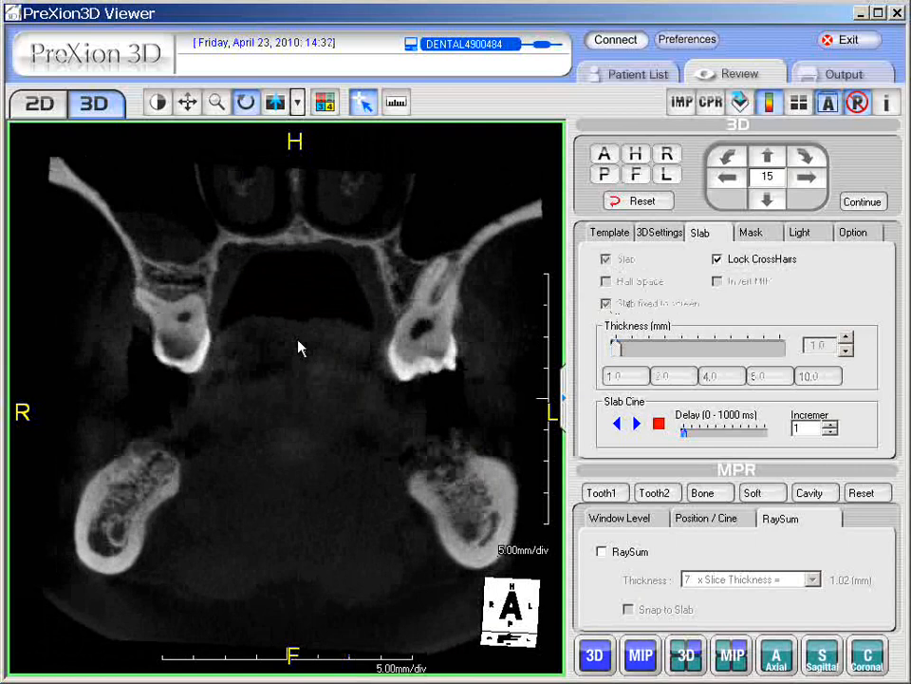
pyautogui.scroll(-2, 291, 350)
pyautogui.scroll(-2, 292, 348)
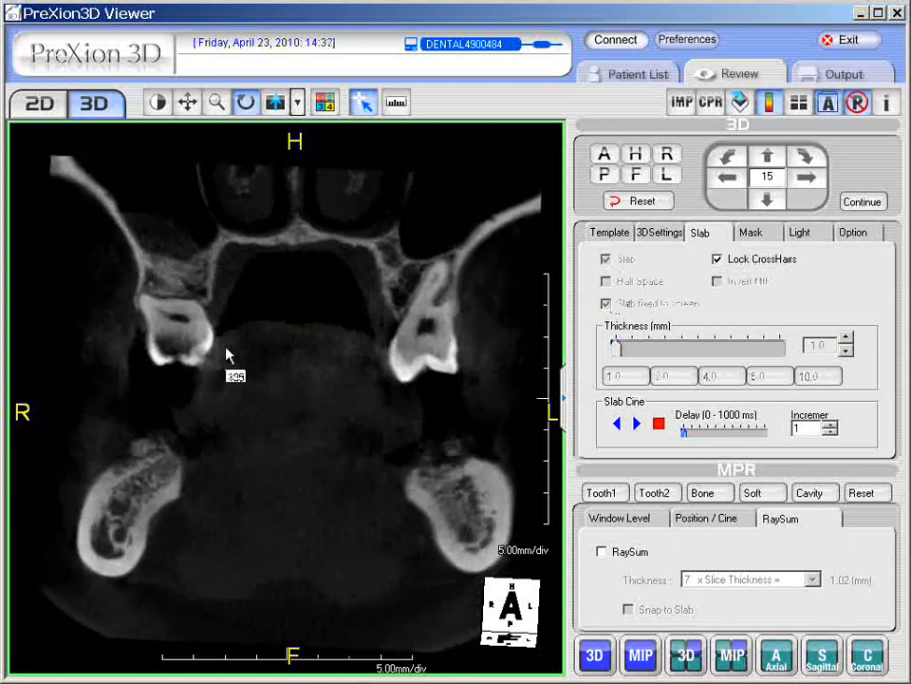
pyautogui.scroll(-2, 209, 356)
pyautogui.scroll(-2, 336, 350)
# Return to the four-view 3D layout and apply the Rainbow3 color template to the MPR views.
pyautogui.click(687, 655)
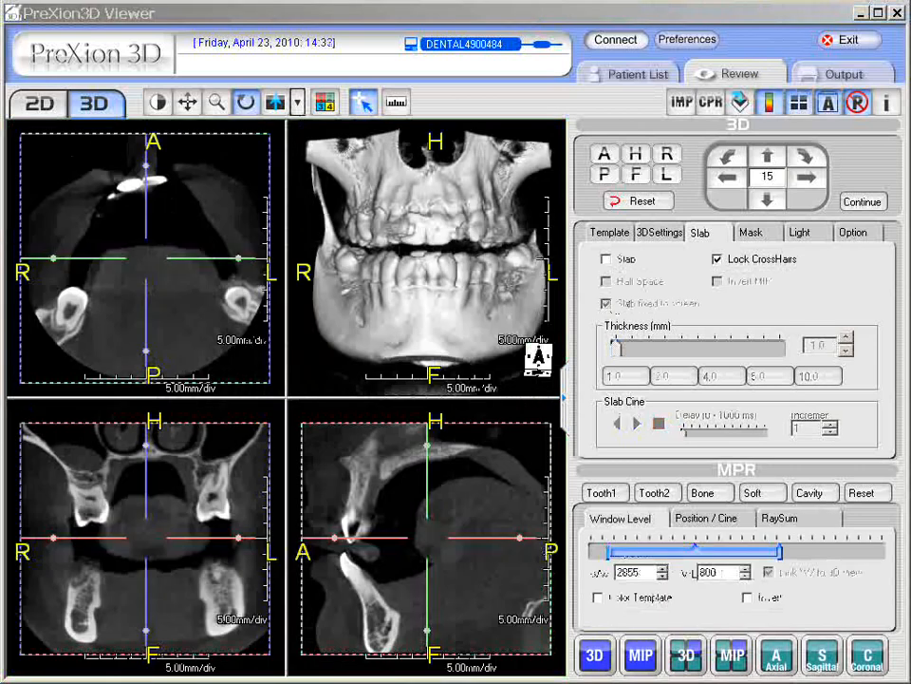
pyautogui.click(598, 599)
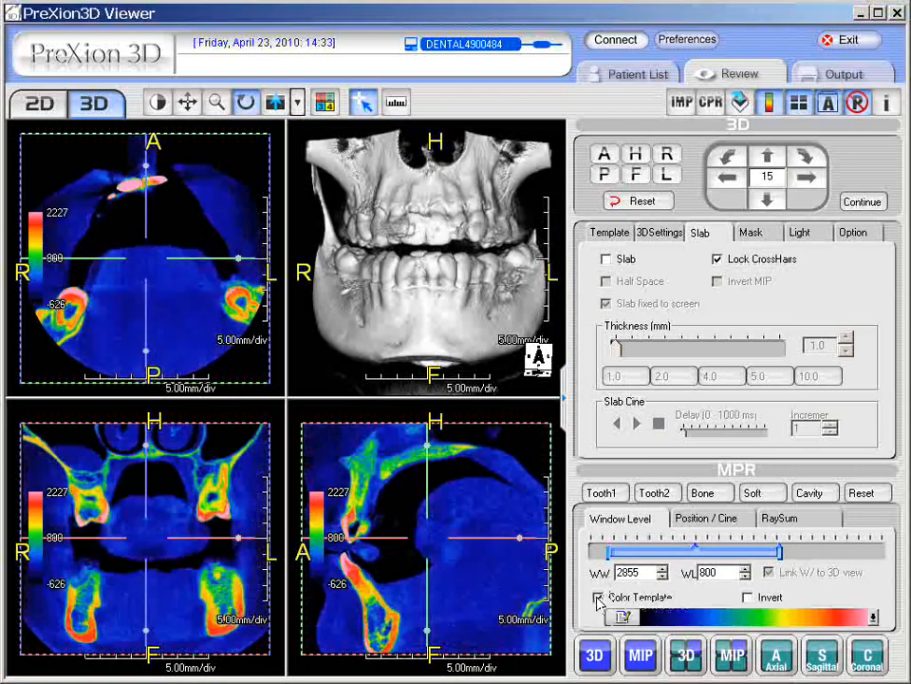
pyautogui.click(875, 619)
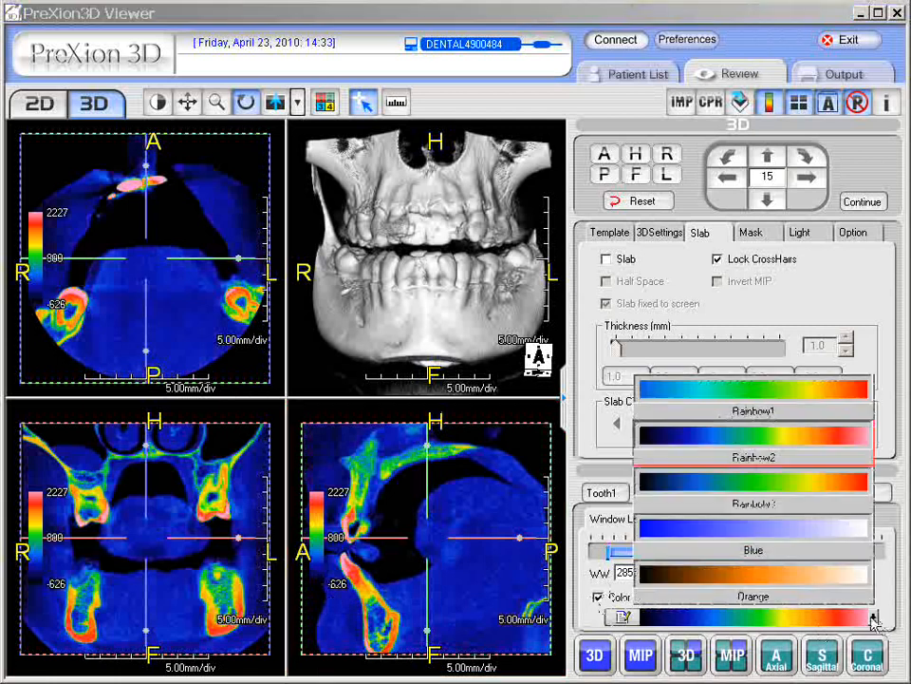
pyautogui.click(814, 489)
# Raise the axial slice to the upper tooth crowns and center the crosshairs on the bright front tooth.
pyautogui.moveTo(204, 537); pyautogui.dragTo(196, 511)
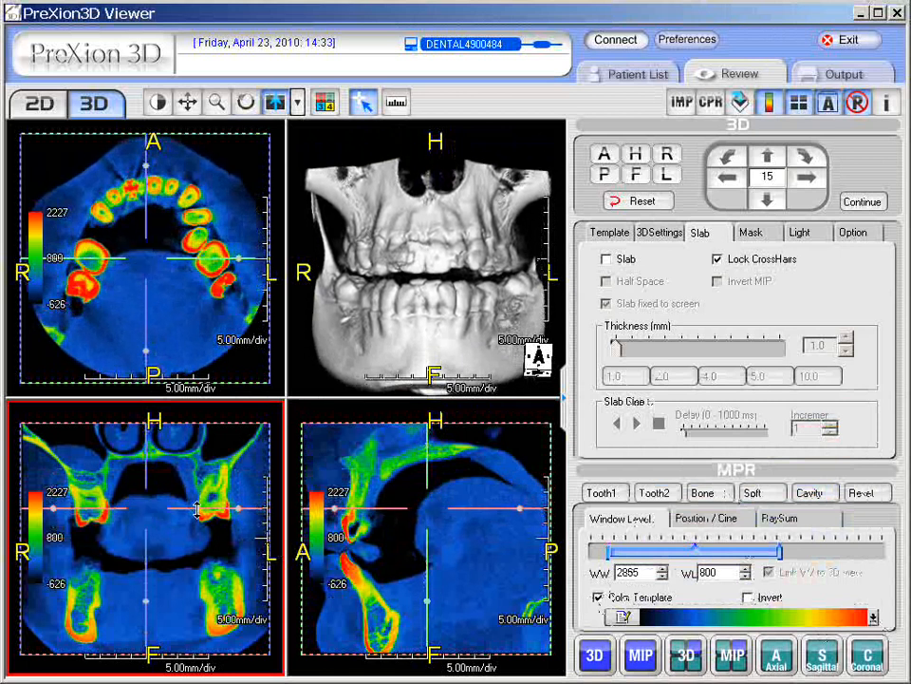
pyautogui.moveTo(140, 189)
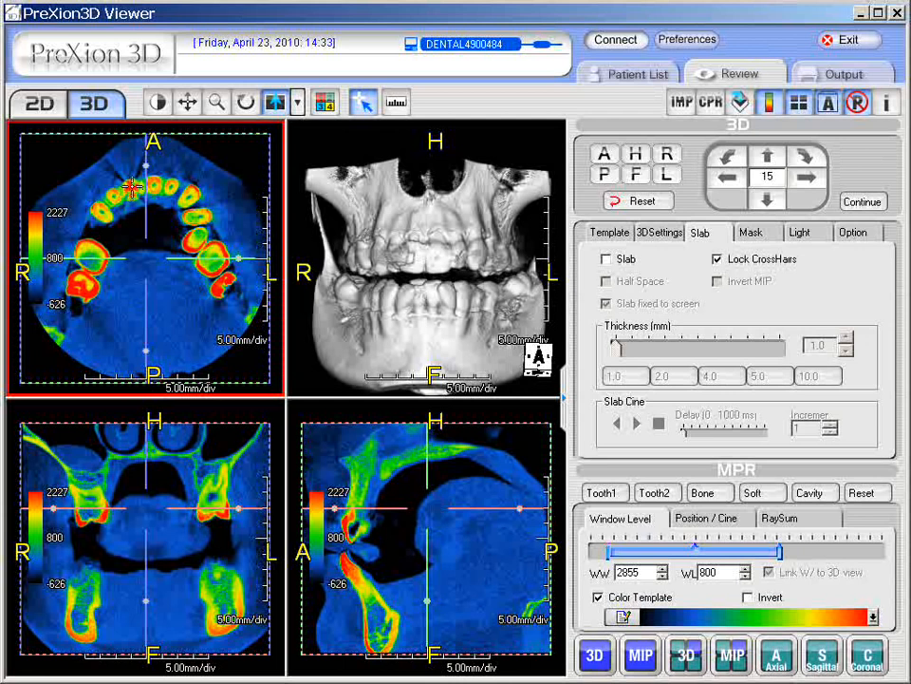
pyautogui.click(132, 187)
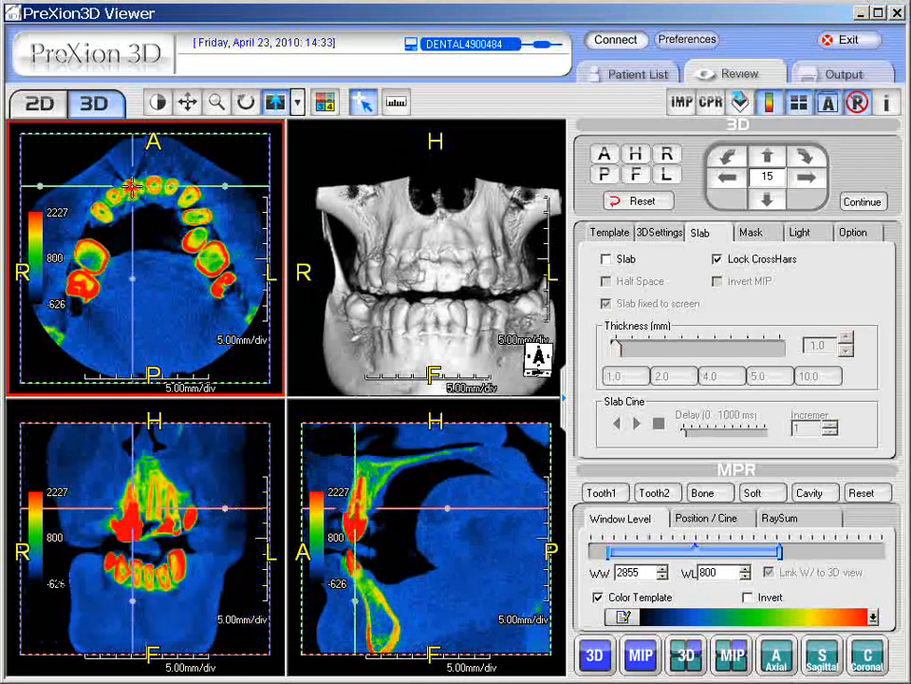
# Enlarge the sagittal view and examine the colors and pixel values around the upper front tooth.
pyautogui.doubleClick(459, 544)
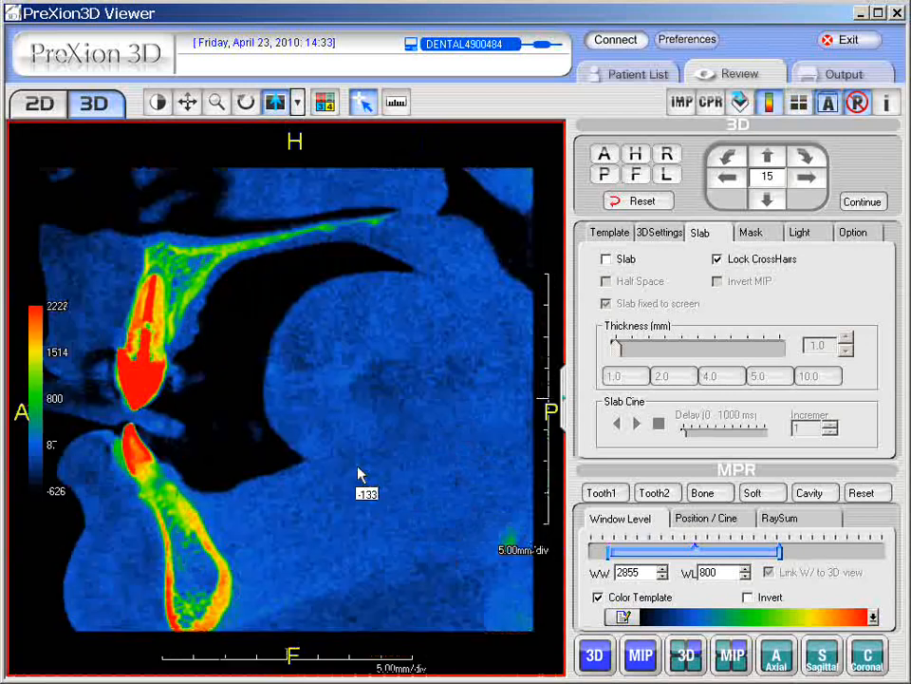
pyautogui.scroll(-1, 159, 328)
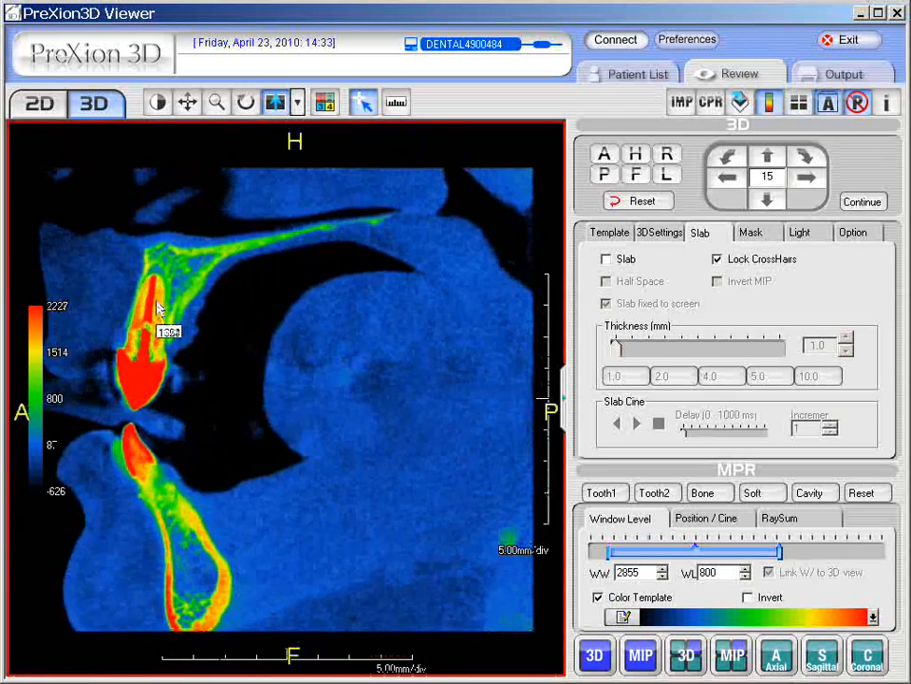
pyautogui.scroll(-1, 148, 391)
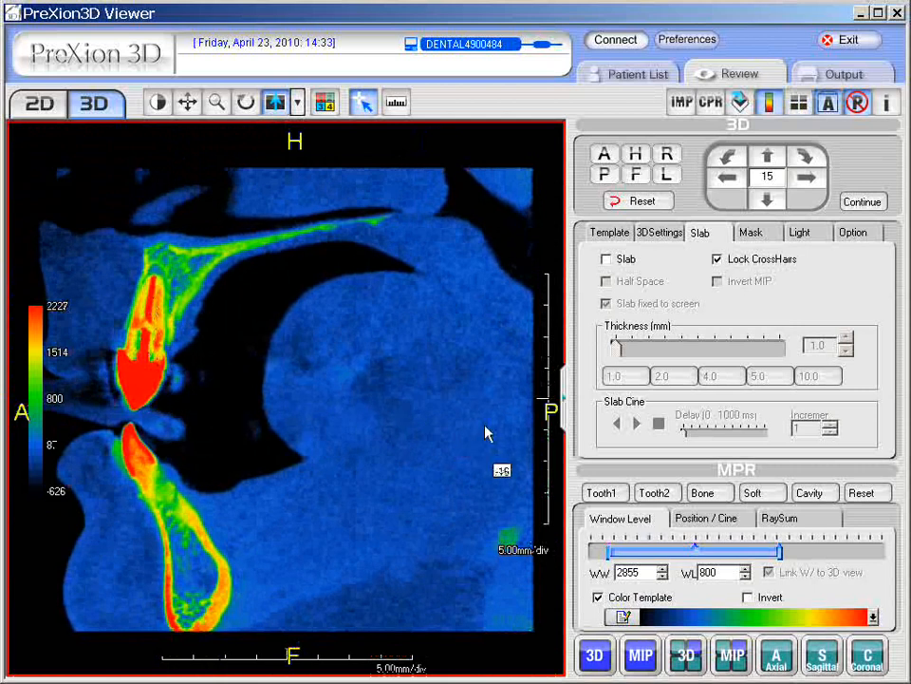
# Turn off the color template and restore the four-view layout.
pyautogui.click(599, 598)
pyautogui.doubleClick(317, 462)
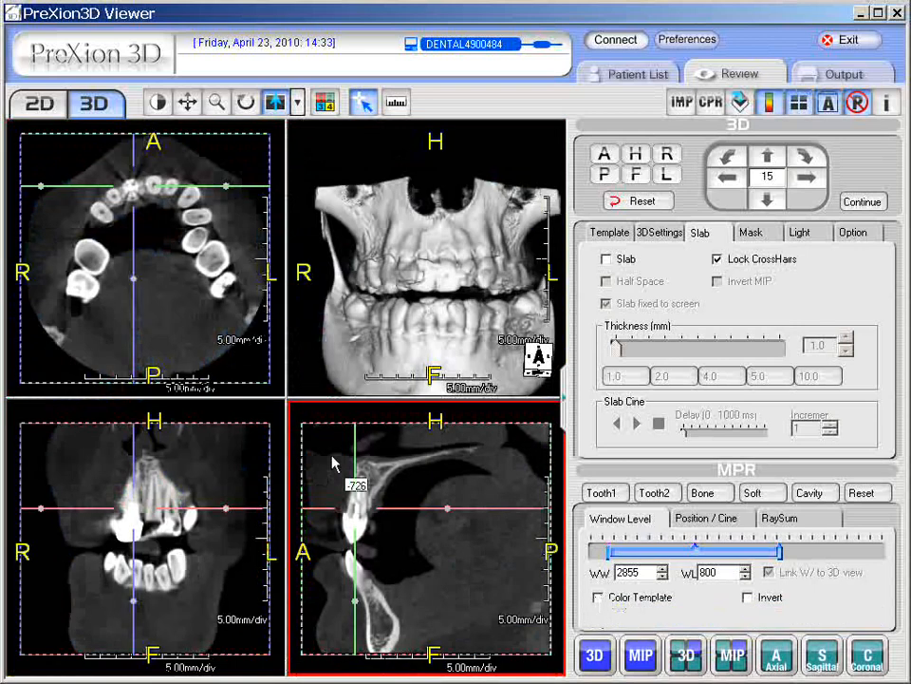